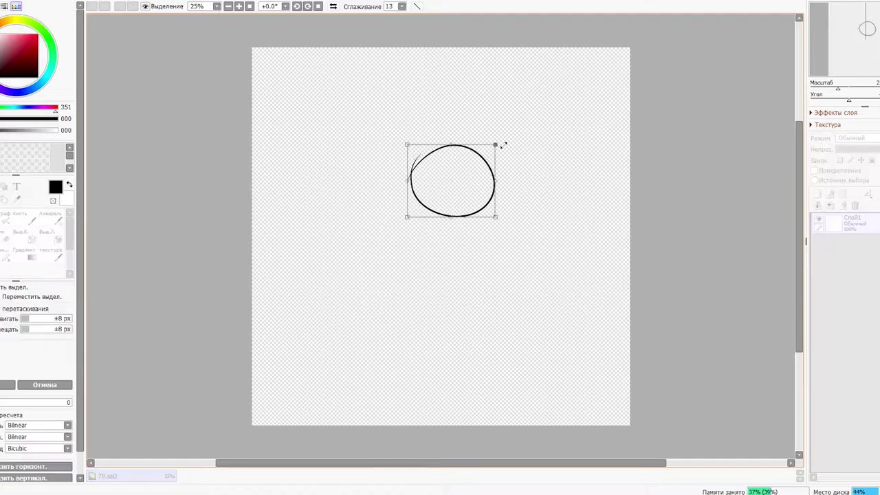
Step: Apply the head circle's resize and sketch the curved back, near thigh and foot line of a seated figure beneath it
{"action": "key", "text": "Return"}
{"action": "left_click_drag", "start_coordinate": [420, 168], "coordinate": [389, 306]}
{"action": "key", "text": "ctrl+z"}
{"action": "left_click_drag", "start_coordinate": [419, 184], "coordinate": [378, 305]}
{"action": "key", "text": "ctrl+z"}
{"action": "left_click_drag", "start_coordinate": [419, 180], "coordinate": [378, 303]}
{"action": "mouse_move", "coordinate": [424, 260]}
{"action": "left_mouse_down"}
{"action": "mouse_move", "coordinate": [460, 305]}
{"action": "mouse_move", "coordinate": [445, 307]}
{"action": "mouse_move", "coordinate": [495, 310]}
{"action": "left_mouse_up"}
{"action": "left_click_drag", "start_coordinate": [396, 313], "coordinate": [494, 317]}
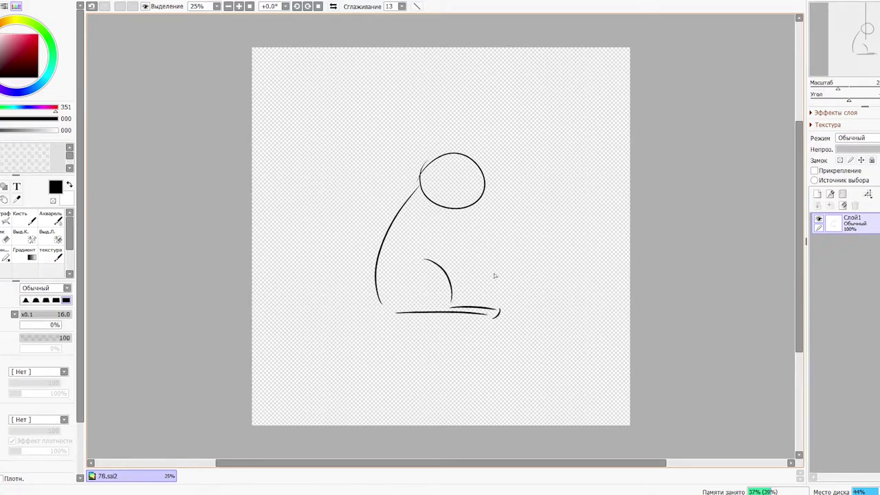
Step: Sketch the front arms, the far thigh and the second outstretched foot
{"action": "mouse_move", "coordinate": [469, 253]}
{"action": "left_mouse_down"}
{"action": "mouse_move", "coordinate": [505, 296]}
{"action": "mouse_move", "coordinate": [546, 304]}
{"action": "mouse_move", "coordinate": [491, 315]}
{"action": "left_mouse_up"}
{"action": "key", "text": "ctrl+z"}
{"action": "mouse_move", "coordinate": [445, 242]}
{"action": "left_mouse_down"}
{"action": "mouse_move", "coordinate": [468, 230]}
{"action": "mouse_move", "coordinate": [456, 226]}
{"action": "mouse_move", "coordinate": [468, 227]}
{"action": "mouse_move", "coordinate": [452, 233]}
{"action": "mouse_move", "coordinate": [473, 254]}
{"action": "left_mouse_up"}
{"action": "key", "text": "ctrl+z"}
{"action": "key", "text": "ctrl+z"}
Step: Sketch two half-closed eyes across the head circle and two pointed ears on top
{"action": "left_click_drag", "start_coordinate": [428, 180], "coordinate": [486, 181]}
{"action": "left_click_drag", "start_coordinate": [440, 160], "coordinate": [442, 165]}
{"action": "left_click_drag", "start_coordinate": [466, 160], "coordinate": [483, 167]}
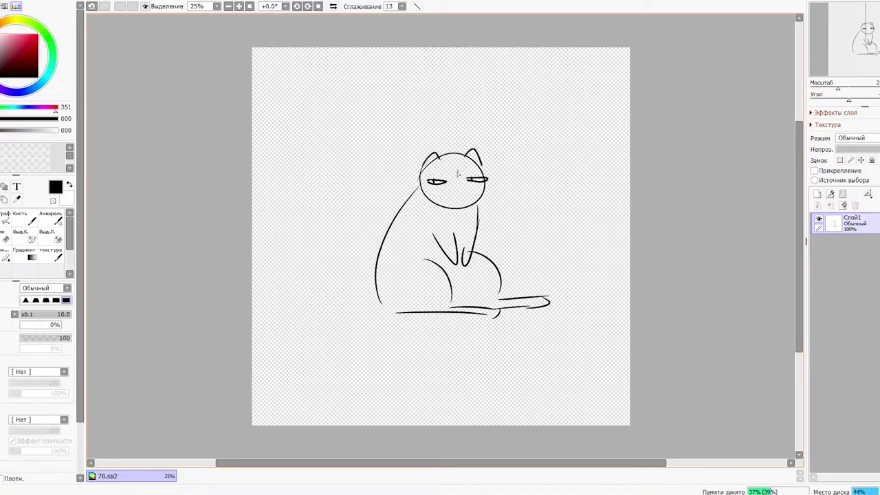
Step: Sketch an open-jawed dinosaur hood around the cat's neck, with teeth and a solid black eye
{"action": "left_click_drag", "start_coordinate": [401, 180], "coordinate": [433, 217]}
{"action": "key", "text": "ctrl+z"}
{"action": "left_click_drag", "start_coordinate": [405, 182], "coordinate": [464, 213]}
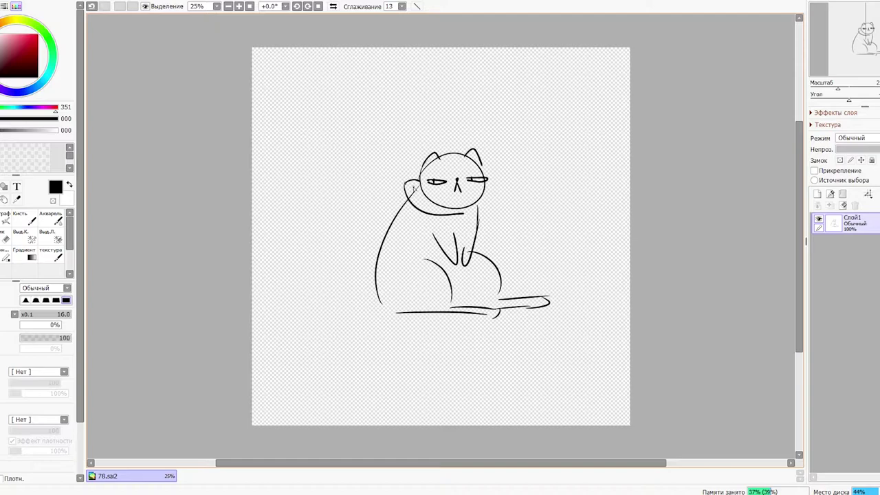
{"action": "mouse_move", "coordinate": [418, 176]}
{"action": "left_mouse_down"}
{"action": "mouse_move", "coordinate": [398, 211]}
{"action": "mouse_move", "coordinate": [395, 204]}
{"action": "mouse_move", "coordinate": [405, 226]}
{"action": "mouse_move", "coordinate": [461, 215]}
{"action": "left_mouse_up"}
{"action": "left_click_drag", "start_coordinate": [417, 189], "coordinate": [406, 206]}
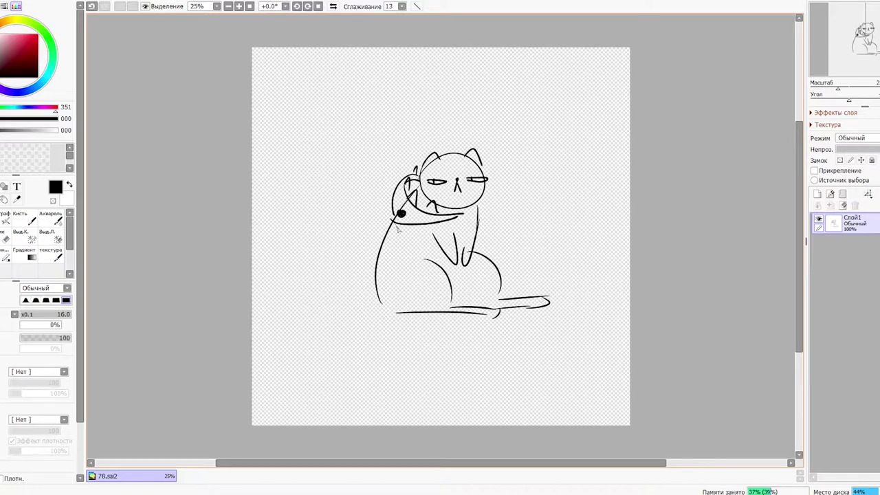
Step: Lasso the sketched hood and shift it slightly away from the cat's face
{"action": "key", "text": "ctrl+z"}
{"action": "key", "text": "l"}
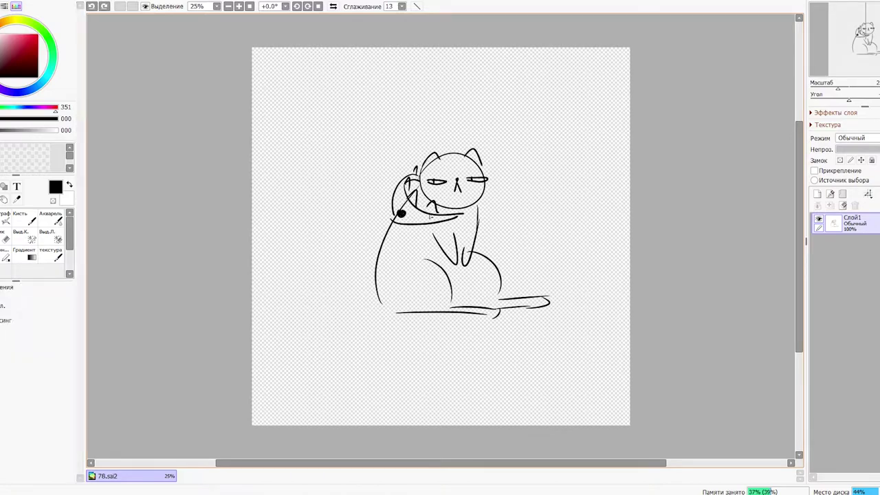
{"action": "mouse_move", "coordinate": [464, 224]}
{"action": "left_mouse_down"}
{"action": "mouse_move", "coordinate": [413, 236]}
{"action": "mouse_move", "coordinate": [399, 172]}
{"action": "left_mouse_up"}
{"action": "left_click_drag", "start_coordinate": [432, 206], "coordinate": [453, 211]}
{"action": "key", "text": "ctrl+t"}
{"action": "left_click_drag", "start_coordinate": [390, 208], "coordinate": [380, 206]}
{"action": "key", "text": "Return"}
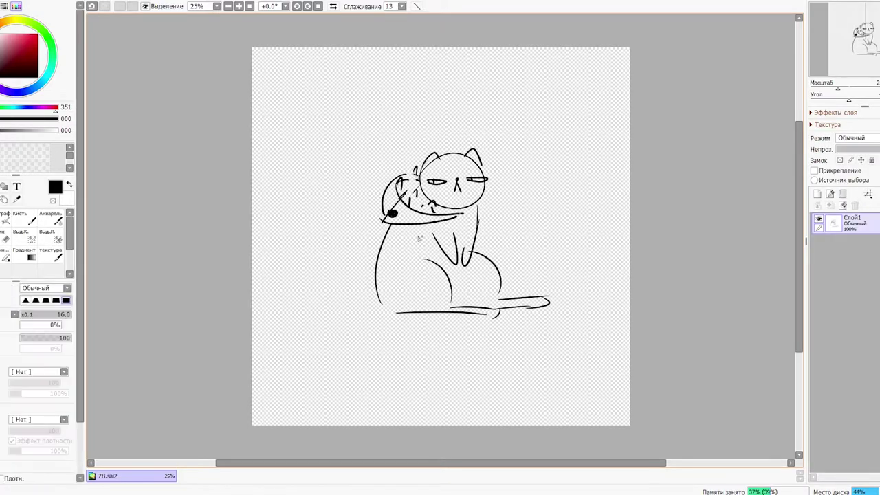
Step: Sketch spikes down the costume's back and add sleeves around the cat's front paws
{"action": "left_click_drag", "start_coordinate": [375, 271], "coordinate": [363, 282]}
{"action": "mouse_move", "coordinate": [483, 205]}
{"action": "left_mouse_down"}
{"action": "mouse_move", "coordinate": [486, 227]}
{"action": "mouse_move", "coordinate": [479, 241]}
{"action": "mouse_move", "coordinate": [471, 237]}
{"action": "mouse_move", "coordinate": [479, 247]}
{"action": "mouse_move", "coordinate": [442, 255]}
{"action": "left_mouse_up"}
{"action": "left_click_drag", "start_coordinate": [459, 237], "coordinate": [445, 256]}
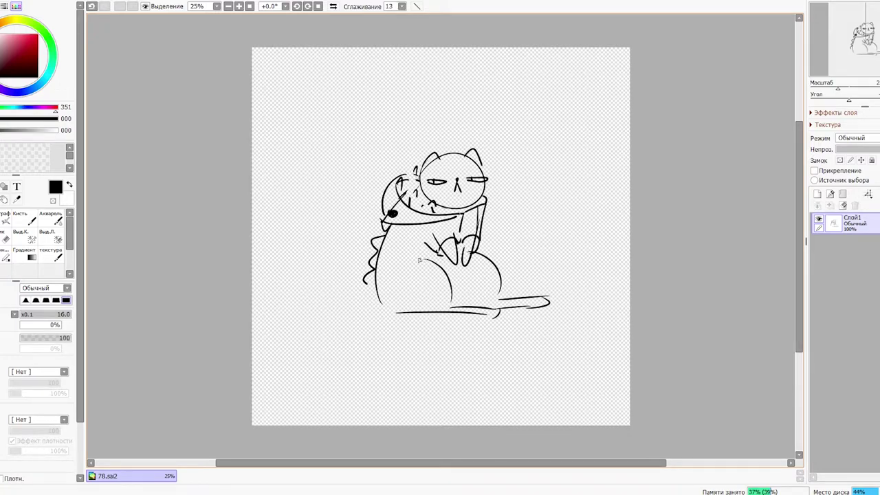
Step: Sketch the costume's spiky tail along the ground and the bottom edge of the near leg
{"action": "mouse_move", "coordinate": [367, 288]}
{"action": "left_mouse_down"}
{"action": "mouse_move", "coordinate": [375, 317]}
{"action": "mouse_move", "coordinate": [330, 321]}
{"action": "left_mouse_up"}
{"action": "key", "text": "ctrl+z"}
{"action": "mouse_move", "coordinate": [385, 311]}
{"action": "left_mouse_down"}
{"action": "mouse_move", "coordinate": [327, 307]}
{"action": "mouse_move", "coordinate": [453, 297]}
{"action": "left_mouse_up"}
{"action": "left_click_drag", "start_coordinate": [392, 316], "coordinate": [378, 315]}
Step: Refine both bent legs with curved costume cuffs and firmer thigh and foot outlines
{"action": "mouse_move", "coordinate": [455, 295]}
{"action": "left_mouse_down"}
{"action": "mouse_move", "coordinate": [494, 273]}
{"action": "mouse_move", "coordinate": [473, 291]}
{"action": "mouse_move", "coordinate": [497, 299]}
{"action": "left_mouse_up"}
{"action": "key", "text": "ctrl+z"}
{"action": "mouse_move", "coordinate": [434, 313]}
{"action": "left_mouse_down"}
{"action": "mouse_move", "coordinate": [518, 312]}
{"action": "mouse_move", "coordinate": [494, 309]}
{"action": "left_mouse_up"}
{"action": "key", "text": "ctrl+z"}
{"action": "left_click_drag", "start_coordinate": [486, 256], "coordinate": [508, 291]}
{"action": "key", "text": "ctrl+z"}
{"action": "left_click_drag", "start_coordinate": [443, 264], "coordinate": [453, 289]}
{"action": "left_click_drag", "start_coordinate": [462, 289], "coordinate": [468, 286]}
{"action": "left_click_drag", "start_coordinate": [476, 253], "coordinate": [502, 287]}
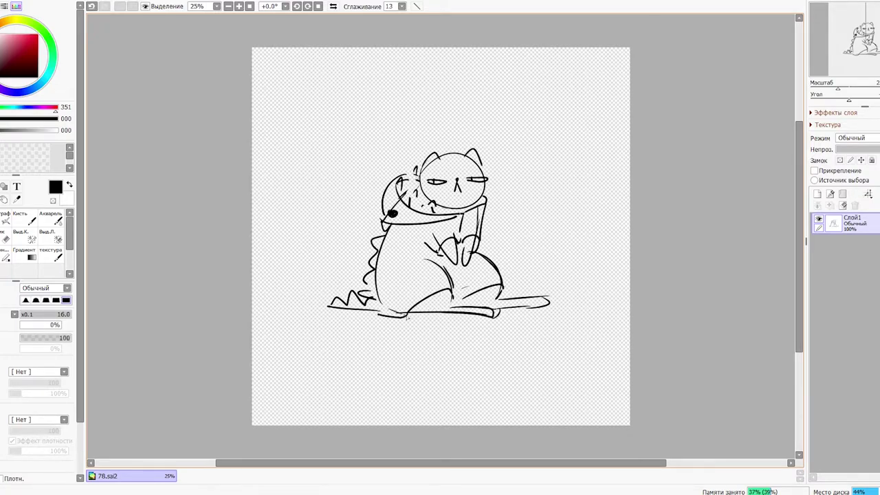
Step: Handwrite the words "NOT Funny" on two lines beside the cat
{"action": "left_click_drag", "start_coordinate": [507, 226], "coordinate": [521, 205]}
{"action": "left_click_drag", "start_coordinate": [529, 204], "coordinate": [549, 200]}
{"action": "left_click_drag", "start_coordinate": [542, 203], "coordinate": [541, 221]}
{"action": "mouse_move", "coordinate": [518, 231]}
{"action": "left_mouse_down"}
{"action": "mouse_move", "coordinate": [517, 248]}
{"action": "mouse_move", "coordinate": [528, 231]}
{"action": "left_mouse_up"}
{"action": "left_click_drag", "start_coordinate": [531, 234], "coordinate": [581, 248]}
{"action": "left_click_drag", "start_coordinate": [571, 236], "coordinate": [561, 262]}
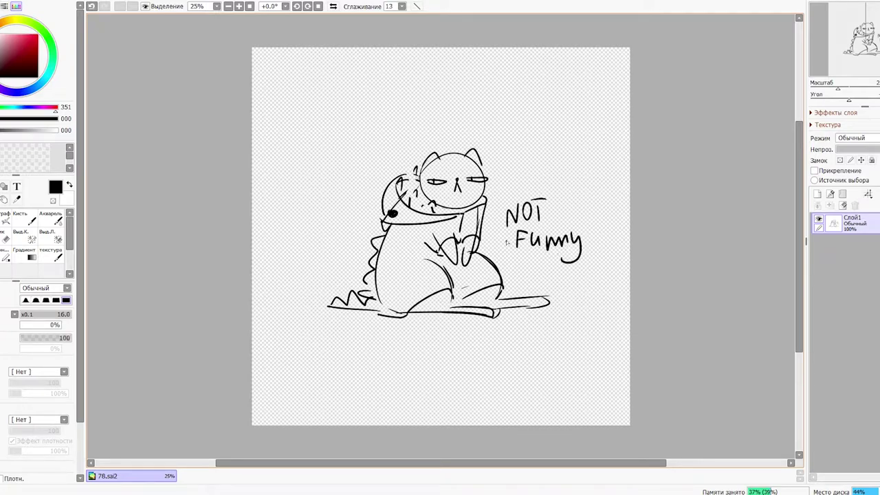
Step: Erase the handwritten "NOT Funny" and enlarge the whole cat sketch to nearly fill the canvas width
{"action": "key", "text": "e"}
{"action": "left_click_drag", "start_coordinate": [516, 213], "coordinate": [579, 258]}
{"action": "key", "text": "ctrl+t"}
{"action": "mouse_move", "coordinate": [555, 320]}
{"action": "left_mouse_down"}
{"action": "mouse_move", "coordinate": [582, 370]}
{"action": "mouse_move", "coordinate": [599, 367]}
{"action": "left_mouse_up"}
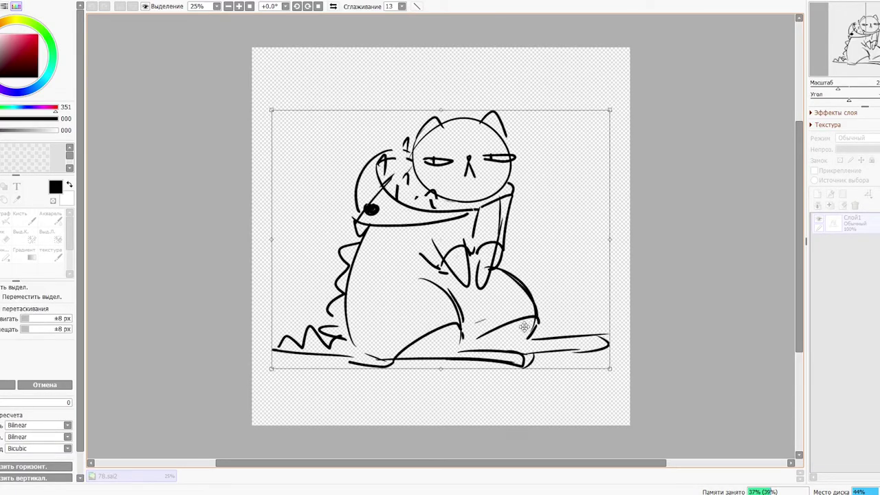
{"action": "key", "text": "Return"}
Step: Lower the sketch layer's opacity to 9% and add a new layer above it for the line art
{"action": "key", "text": "n"}
{"action": "left_click_drag", "start_coordinate": [871, 149], "coordinate": [844, 149]}
{"action": "left_click", "coordinate": [817, 194]}
Step: Ink the cat's left ear over the faded sketch, including the inner fur strokes
{"action": "mouse_move", "coordinate": [426, 242]}
{"action": "left_mouse_down"}
{"action": "mouse_move", "coordinate": [463, 250]}
{"action": "mouse_move", "coordinate": [420, 335]}
{"action": "left_mouse_up"}
{"action": "scroll", "coordinate": [462, 250], "scroll_direction": "up", "scroll_amount": 3}
{"action": "left_click_drag", "start_coordinate": [412, 150], "coordinate": [455, 138]}
{"action": "key", "text": "ctrl+z"}
{"action": "mouse_move", "coordinate": [413, 144]}
{"action": "left_mouse_down"}
{"action": "mouse_move", "coordinate": [456, 140]}
{"action": "mouse_move", "coordinate": [442, 105]}
{"action": "mouse_move", "coordinate": [458, 125]}
{"action": "left_mouse_up"}
{"action": "mouse_move", "coordinate": [461, 116]}
{"action": "left_mouse_down"}
{"action": "mouse_move", "coordinate": [465, 129]}
{"action": "mouse_move", "coordinate": [444, 131]}
{"action": "left_mouse_up"}
{"action": "left_click_drag", "start_coordinate": [438, 120], "coordinate": [432, 135]}
{"action": "left_click_drag", "start_coordinate": [426, 131], "coordinate": [427, 141]}
Step: Ink the curved top of the cat's head and the right ear with its inner lines
{"action": "mouse_move", "coordinate": [469, 124]}
{"action": "left_mouse_down"}
{"action": "mouse_move", "coordinate": [532, 140]}
{"action": "mouse_move", "coordinate": [563, 188]}
{"action": "left_mouse_up"}
{"action": "key", "text": "ctrl+z"}
{"action": "key", "text": "ctrl+z"}
{"action": "key", "text": "ctrl+z"}
{"action": "mouse_move", "coordinate": [470, 124]}
{"action": "left_mouse_down"}
{"action": "mouse_move", "coordinate": [557, 152]}
{"action": "mouse_move", "coordinate": [561, 179]}
{"action": "left_mouse_up"}
{"action": "mouse_move", "coordinate": [511, 130]}
{"action": "left_mouse_down"}
{"action": "mouse_move", "coordinate": [551, 146]}
{"action": "mouse_move", "coordinate": [537, 118]}
{"action": "left_mouse_up"}
{"action": "left_click_drag", "start_coordinate": [540, 125], "coordinate": [550, 147]}
Step: Ink the right side of the cat's face as a curve from the eye down to the chin
{"action": "left_click_drag", "start_coordinate": [563, 183], "coordinate": [538, 242]}
{"action": "key", "text": "ctrl+z"}
{"action": "mouse_move", "coordinate": [564, 185]}
{"action": "left_mouse_down"}
{"action": "mouse_move", "coordinate": [534, 245]}
{"action": "mouse_move", "coordinate": [499, 260]}
{"action": "left_mouse_up"}
{"action": "key", "text": "ctrl+z"}
{"action": "mouse_move", "coordinate": [565, 184]}
{"action": "left_mouse_down"}
{"action": "mouse_move", "coordinate": [524, 257]}
{"action": "mouse_move", "coordinate": [512, 259]}
{"action": "left_mouse_up"}
{"action": "key", "text": "ctrl+z"}
{"action": "left_click_drag", "start_coordinate": [504, 177], "coordinate": [508, 225]}
{"action": "key", "text": "ctrl+z"}
{"action": "key", "text": "ctrl+z"}
{"action": "key", "text": "ctrl+z"}
Step: Ink the half-closed eyes, short brow marks, nose, mouth and curved muzzle line
{"action": "left_click_drag", "start_coordinate": [508, 184], "coordinate": [512, 221]}
{"action": "mouse_move", "coordinate": [491, 194]}
{"action": "left_mouse_down"}
{"action": "mouse_move", "coordinate": [501, 190]}
{"action": "mouse_move", "coordinate": [482, 212]}
{"action": "left_mouse_up"}
{"action": "left_click_drag", "start_coordinate": [496, 193], "coordinate": [507, 217]}
{"action": "left_click_drag", "start_coordinate": [416, 192], "coordinate": [417, 194]}
{"action": "mouse_move", "coordinate": [527, 191]}
{"action": "left_mouse_down"}
{"action": "mouse_move", "coordinate": [574, 188]}
{"action": "mouse_move", "coordinate": [539, 197]}
{"action": "mouse_move", "coordinate": [527, 192]}
{"action": "mouse_move", "coordinate": [544, 197]}
{"action": "mouse_move", "coordinate": [526, 178]}
{"action": "left_mouse_up"}
{"action": "key", "text": "ctrl+z"}
{"action": "left_click_drag", "start_coordinate": [501, 219], "coordinate": [486, 183]}
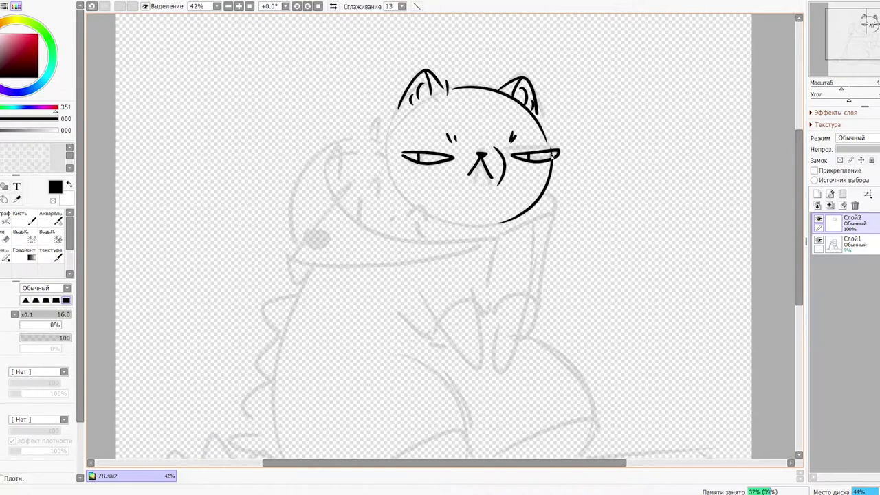
Step: Clean up the face lines and ink the left cheek outline and the whiskers on both sides
{"action": "key", "text": "e"}
{"action": "key", "text": "bracketleft"}
{"action": "key", "text": "n"}
{"action": "scroll", "coordinate": [481, 179], "scroll_direction": "up", "scroll_amount": 2}
{"action": "left_click_drag", "start_coordinate": [388, 158], "coordinate": [393, 219]}
{"action": "left_click_drag", "start_coordinate": [565, 190], "coordinate": [531, 197]}
{"action": "mouse_move", "coordinate": [568, 206]}
{"action": "left_mouse_down"}
{"action": "mouse_move", "coordinate": [533, 203]}
{"action": "mouse_move", "coordinate": [536, 210]}
{"action": "left_mouse_up"}
{"action": "mouse_move", "coordinate": [361, 189]}
{"action": "left_mouse_down"}
{"action": "mouse_move", "coordinate": [400, 207]}
{"action": "mouse_move", "coordinate": [399, 199]}
{"action": "left_mouse_up"}
{"action": "mouse_move", "coordinate": [469, 220]}
{"action": "left_mouse_down"}
{"action": "mouse_move", "coordinate": [412, 202]}
{"action": "mouse_move", "coordinate": [442, 192]}
{"action": "left_mouse_up"}
{"action": "mouse_move", "coordinate": [384, 163]}
{"action": "left_mouse_down"}
{"action": "mouse_move", "coordinate": [337, 205]}
{"action": "mouse_move", "coordinate": [510, 235]}
{"action": "mouse_move", "coordinate": [507, 249]}
{"action": "left_mouse_up"}
{"action": "key", "text": "ctrl+z"}
{"action": "key", "text": "ctrl+z"}
{"action": "mouse_move", "coordinate": [559, 203]}
{"action": "left_mouse_down"}
{"action": "mouse_move", "coordinate": [555, 230]}
{"action": "mouse_move", "coordinate": [511, 246]}
{"action": "mouse_move", "coordinate": [501, 293]}
{"action": "left_mouse_up"}
{"action": "left_click_drag", "start_coordinate": [493, 260], "coordinate": [374, 282]}
{"action": "key", "text": "ctrl+z"}
{"action": "key", "text": "ctrl+z"}
{"action": "mouse_move", "coordinate": [392, 155]}
{"action": "left_mouse_down"}
{"action": "mouse_move", "coordinate": [292, 234]}
{"action": "mouse_move", "coordinate": [371, 281]}
{"action": "mouse_move", "coordinate": [489, 256]}
{"action": "left_mouse_up"}
{"action": "left_click_drag", "start_coordinate": [325, 248], "coordinate": [317, 283]}
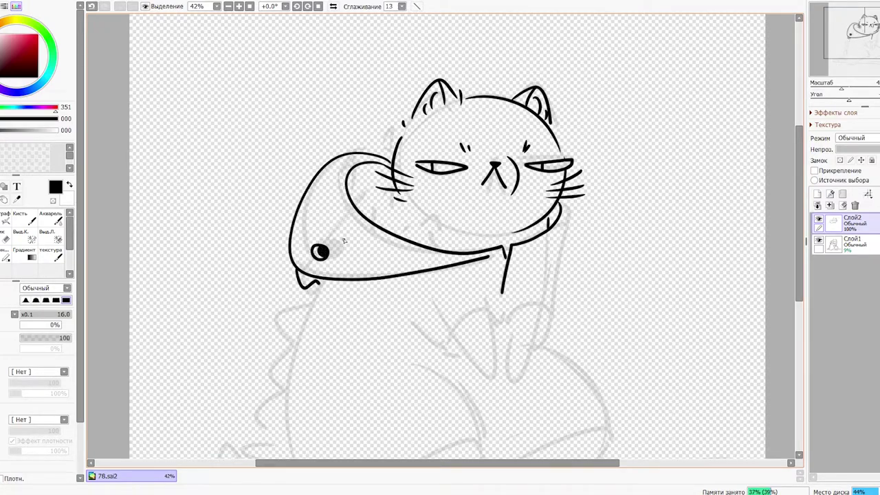
{"action": "key", "text": "ctrl+z"}
{"action": "key", "text": "ctrl+z"}
{"action": "key", "text": "ctrl+z"}
{"action": "key", "text": "ctrl+z"}
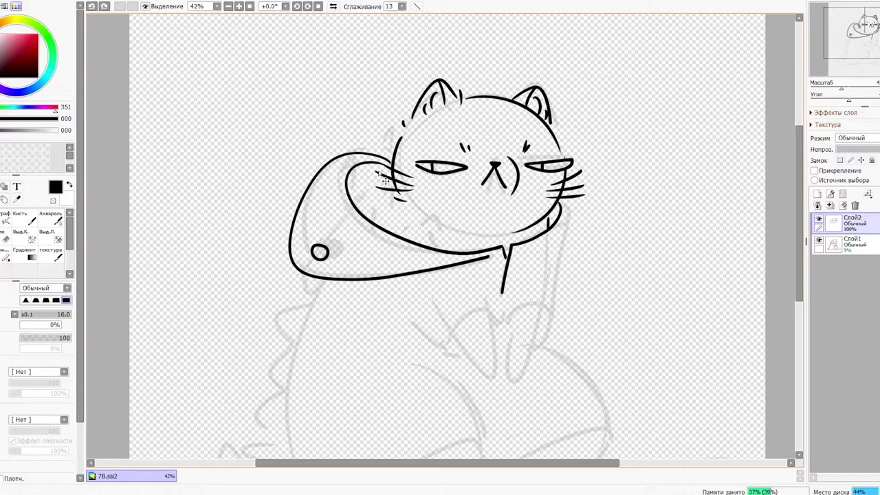
{"action": "key", "text": "ctrl+z"}
{"action": "key", "text": "ctrl+z"}
{"action": "key", "text": "ctrl+z"}
Step: Ink the hood's opening from behind the left cheek, under the chin with a V-shaped notch, to the right cheek
{"action": "mouse_move", "coordinate": [391, 162]}
{"action": "left_mouse_down"}
{"action": "mouse_move", "coordinate": [522, 242]}
{"action": "mouse_move", "coordinate": [498, 286]}
{"action": "left_mouse_up"}
{"action": "key", "text": "ctrl+z"}
{"action": "mouse_move", "coordinate": [476, 249]}
{"action": "left_mouse_down"}
{"action": "mouse_move", "coordinate": [508, 279]}
{"action": "mouse_move", "coordinate": [550, 237]}
{"action": "mouse_move", "coordinate": [555, 209]}
{"action": "left_mouse_up"}
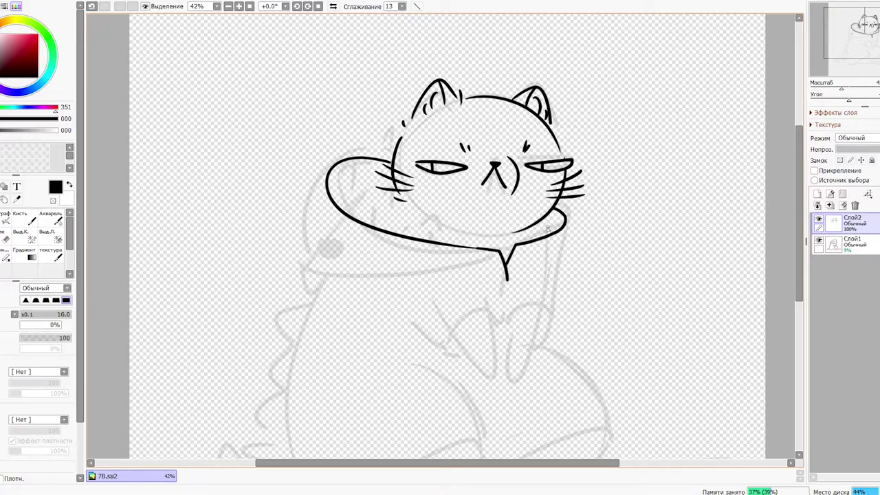
Step: Ink the side and lower edge of the hood, its round eye and the fur strokes beside the left cheek
{"action": "mouse_move", "coordinate": [365, 187]}
{"action": "left_mouse_down"}
{"action": "mouse_move", "coordinate": [383, 187]}
{"action": "mouse_move", "coordinate": [377, 221]}
{"action": "mouse_move", "coordinate": [391, 198]}
{"action": "mouse_move", "coordinate": [376, 215]}
{"action": "left_mouse_up"}
{"action": "key", "text": "ctrl+z"}
{"action": "mouse_move", "coordinate": [389, 216]}
{"action": "left_mouse_down"}
{"action": "mouse_move", "coordinate": [378, 221]}
{"action": "mouse_move", "coordinate": [425, 236]}
{"action": "left_mouse_up"}
{"action": "key", "text": "ctrl+z"}
{"action": "mouse_move", "coordinate": [327, 187]}
{"action": "left_mouse_down"}
{"action": "mouse_move", "coordinate": [319, 271]}
{"action": "mouse_move", "coordinate": [442, 264]}
{"action": "mouse_move", "coordinate": [462, 275]}
{"action": "mouse_move", "coordinate": [316, 235]}
{"action": "mouse_move", "coordinate": [443, 282]}
{"action": "mouse_move", "coordinate": [316, 270]}
{"action": "mouse_move", "coordinate": [437, 275]}
{"action": "left_mouse_up"}
{"action": "key", "text": "ctrl+z"}
{"action": "key", "text": "ctrl+z"}
{"action": "key", "text": "ctrl+z"}
{"action": "left_click_drag", "start_coordinate": [334, 246], "coordinate": [339, 251]}
{"action": "key", "text": "ctrl+z"}
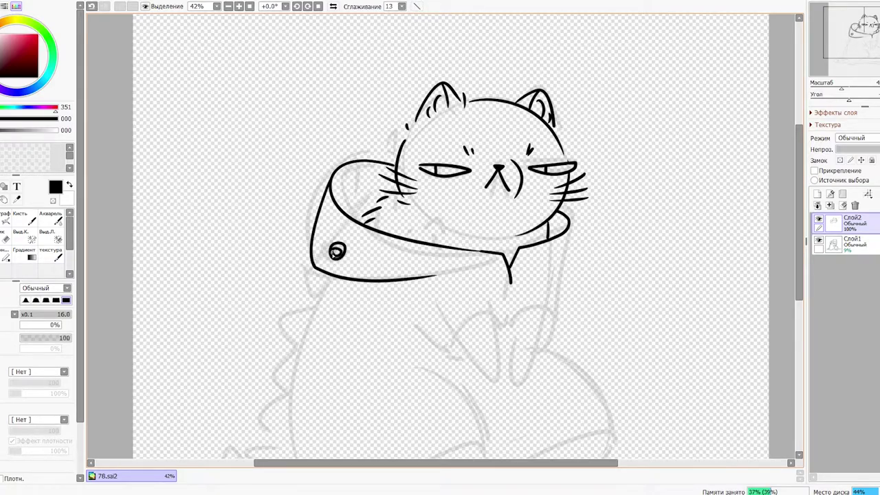
Step: Ink the pointed teeth along the hood's opening and the small corner point below its eye
{"action": "left_click_drag", "start_coordinate": [314, 268], "coordinate": [332, 277]}
{"action": "key", "text": "ctrl+z"}
{"action": "mouse_move", "coordinate": [342, 209]}
{"action": "left_mouse_down"}
{"action": "mouse_move", "coordinate": [358, 220]}
{"action": "mouse_move", "coordinate": [411, 198]}
{"action": "left_mouse_up"}
{"action": "key", "text": "ctrl+z"}
{"action": "left_click_drag", "start_coordinate": [375, 227], "coordinate": [405, 238]}
{"action": "mouse_move", "coordinate": [409, 238]}
{"action": "left_mouse_down"}
{"action": "mouse_move", "coordinate": [434, 208]}
{"action": "mouse_move", "coordinate": [440, 242]}
{"action": "left_mouse_up"}
{"action": "key", "text": "ctrl+z"}
{"action": "left_click_drag", "start_coordinate": [451, 244], "coordinate": [482, 248]}
{"action": "key", "text": "ctrl+z"}
{"action": "mouse_move", "coordinate": [333, 182]}
{"action": "left_mouse_down"}
{"action": "mouse_move", "coordinate": [351, 180]}
{"action": "mouse_move", "coordinate": [358, 164]}
{"action": "mouse_move", "coordinate": [327, 170]}
{"action": "mouse_move", "coordinate": [337, 143]}
{"action": "mouse_move", "coordinate": [349, 162]}
{"action": "mouse_move", "coordinate": [389, 161]}
{"action": "left_mouse_up"}
{"action": "key", "text": "ctrl+z"}
{"action": "key", "text": "ctrl+z"}
{"action": "left_click_drag", "start_coordinate": [463, 255], "coordinate": [427, 243]}
Step: Ink the costume's sleeves and the cat's two front paws with short toe lines
{"action": "left_click_drag", "start_coordinate": [534, 212], "coordinate": [517, 295]}
{"action": "key", "text": "ctrl+z"}
{"action": "mouse_move", "coordinate": [407, 303]}
{"action": "left_mouse_down"}
{"action": "mouse_move", "coordinate": [409, 281]}
{"action": "mouse_move", "coordinate": [415, 316]}
{"action": "mouse_move", "coordinate": [467, 312]}
{"action": "mouse_move", "coordinate": [442, 339]}
{"action": "mouse_move", "coordinate": [460, 342]}
{"action": "mouse_move", "coordinate": [466, 299]}
{"action": "left_mouse_up"}
{"action": "left_click_drag", "start_coordinate": [459, 330], "coordinate": [455, 344]}
{"action": "mouse_move", "coordinate": [474, 310]}
{"action": "left_mouse_down"}
{"action": "mouse_move", "coordinate": [514, 278]}
{"action": "mouse_move", "coordinate": [500, 327]}
{"action": "left_mouse_up"}
{"action": "key", "text": "ctrl+z"}
{"action": "mouse_move", "coordinate": [481, 297]}
{"action": "left_mouse_down"}
{"action": "mouse_move", "coordinate": [476, 333]}
{"action": "mouse_move", "coordinate": [510, 308]}
{"action": "mouse_move", "coordinate": [500, 298]}
{"action": "left_mouse_up"}
{"action": "left_click_drag", "start_coordinate": [501, 265], "coordinate": [545, 240]}
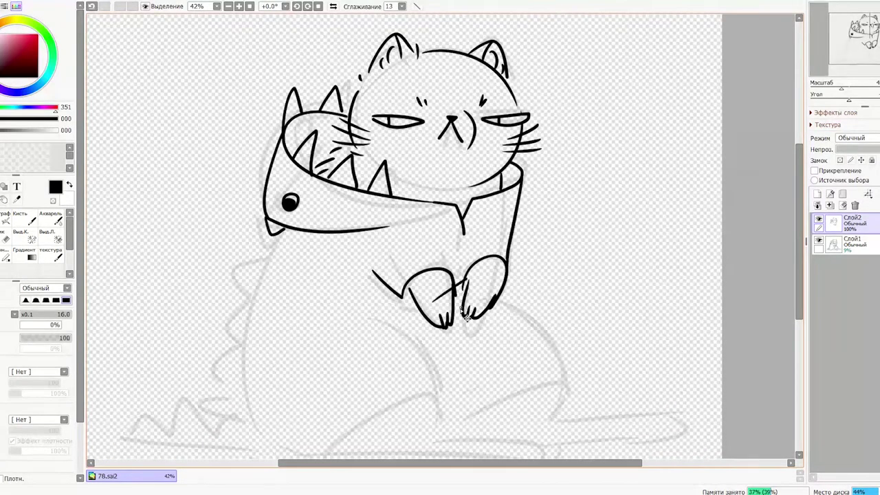
Step: Ink the costume's long curved back and the row of triangular spikes running down it
{"action": "left_click_drag", "start_coordinate": [447, 292], "coordinate": [436, 261]}
{"action": "left_click_drag", "start_coordinate": [315, 201], "coordinate": [300, 408]}
{"action": "mouse_move", "coordinate": [304, 194]}
{"action": "left_mouse_down"}
{"action": "mouse_move", "coordinate": [301, 223]}
{"action": "mouse_move", "coordinate": [271, 243]}
{"action": "mouse_move", "coordinate": [289, 275]}
{"action": "mouse_move", "coordinate": [264, 352]}
{"action": "mouse_move", "coordinate": [276, 363]}
{"action": "left_mouse_up"}
{"action": "left_click_drag", "start_coordinate": [276, 363], "coordinate": [280, 335]}
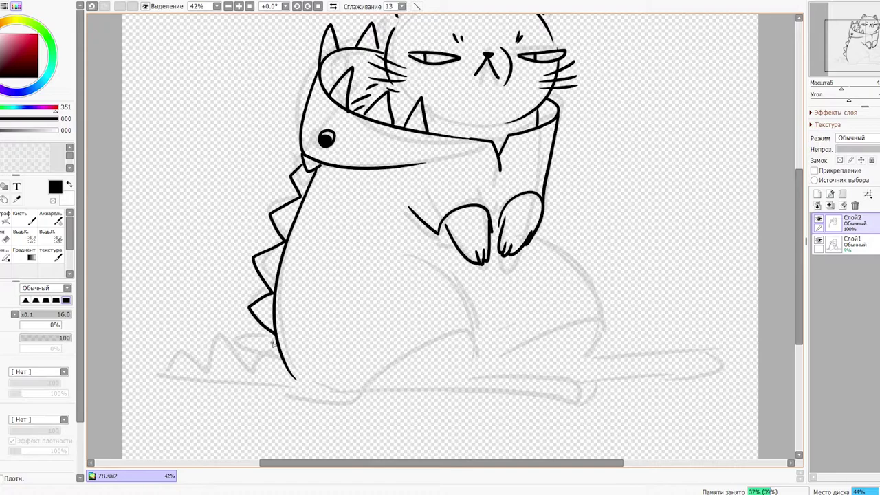
Step: Ink the lower edge of the dinosaur tail, extending from the base of the costume's back to the tail tip
{"action": "mouse_move", "coordinate": [297, 382]}
{"action": "left_mouse_down"}
{"action": "mouse_move", "coordinate": [173, 376]}
{"action": "mouse_move", "coordinate": [227, 339]}
{"action": "mouse_move", "coordinate": [282, 364]}
{"action": "mouse_move", "coordinate": [290, 387]}
{"action": "mouse_move", "coordinate": [172, 377]}
{"action": "mouse_move", "coordinate": [273, 364]}
{"action": "left_mouse_up"}
{"action": "key", "text": "ctrl+z"}
{"action": "key", "text": "ctrl+z"}
{"action": "mouse_move", "coordinate": [172, 377]}
{"action": "left_mouse_down"}
{"action": "mouse_move", "coordinate": [225, 332]}
{"action": "mouse_move", "coordinate": [272, 335]}
{"action": "left_mouse_up"}
{"action": "left_click_drag", "start_coordinate": [346, 354], "coordinate": [314, 317]}
{"action": "key", "text": "ctrl+z"}
{"action": "key", "text": "ctrl+z"}
Step: Ink the tail's upper edge and the row of triangular spikes standing on it
{"action": "left_click_drag", "start_coordinate": [140, 340], "coordinate": [246, 305]}
{"action": "mouse_move", "coordinate": [140, 339]}
{"action": "left_mouse_down"}
{"action": "mouse_move", "coordinate": [145, 309]}
{"action": "mouse_move", "coordinate": [180, 295]}
{"action": "mouse_move", "coordinate": [211, 315]}
{"action": "mouse_move", "coordinate": [223, 281]}
{"action": "left_mouse_up"}
{"action": "key", "text": "ctrl+z"}
{"action": "left_click_drag", "start_coordinate": [253, 312], "coordinate": [268, 363]}
Step: Ink the near leg with its rounded thigh, long straight lower edge and small foot with short toe lines
{"action": "mouse_move", "coordinate": [198, 355]}
{"action": "left_mouse_down"}
{"action": "mouse_move", "coordinate": [209, 367]}
{"action": "mouse_move", "coordinate": [289, 340]}
{"action": "mouse_move", "coordinate": [377, 345]}
{"action": "left_mouse_up"}
{"action": "key", "text": "ctrl+z"}
{"action": "left_click_drag", "start_coordinate": [267, 368], "coordinate": [474, 370]}
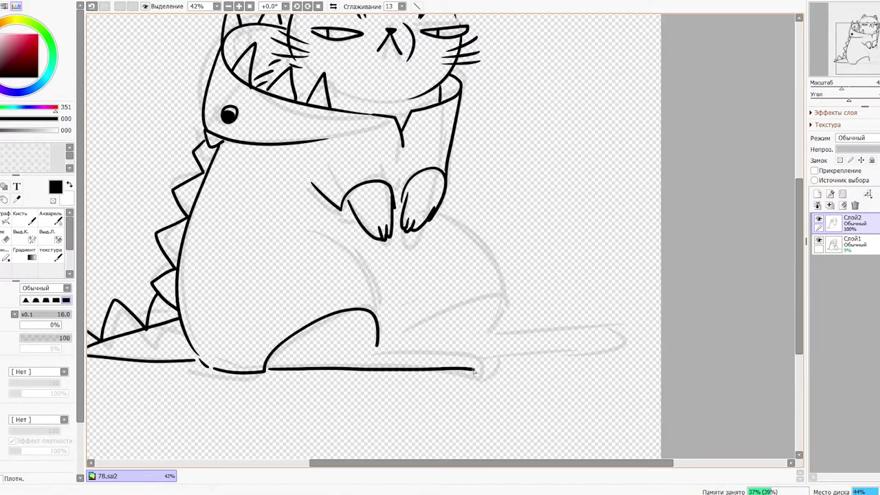
{"action": "mouse_move", "coordinate": [422, 354]}
{"action": "left_mouse_down"}
{"action": "mouse_move", "coordinate": [481, 366]}
{"action": "mouse_move", "coordinate": [467, 361]}
{"action": "left_mouse_up"}
{"action": "key", "text": "ctrl+z"}
{"action": "key", "text": "ctrl+z"}
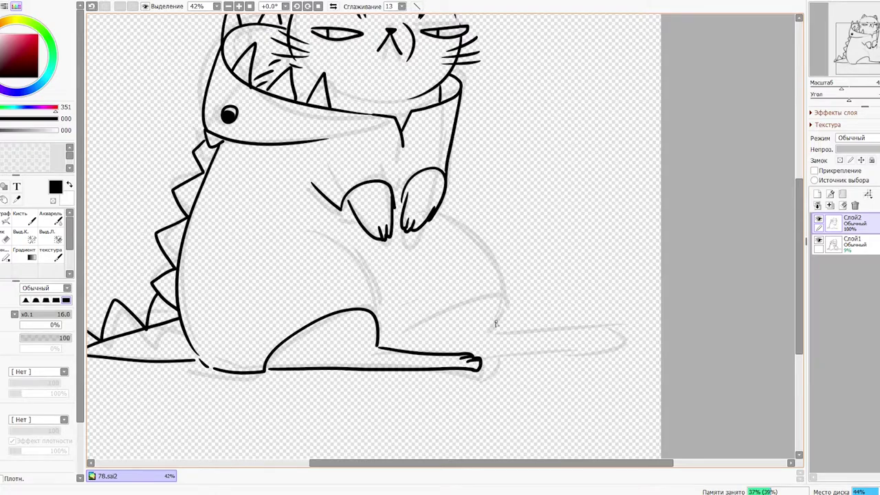
Step: Ink the far leg with its bent knee, long straight shin and small foot with toe lines
{"action": "left_click_drag", "start_coordinate": [498, 299], "coordinate": [489, 335]}
{"action": "left_click_drag", "start_coordinate": [488, 334], "coordinate": [620, 329]}
{"action": "key", "text": "ctrl+z"}
{"action": "key", "text": "ctrl+z"}
{"action": "mouse_move", "coordinate": [387, 345]}
{"action": "left_mouse_down"}
{"action": "mouse_move", "coordinate": [588, 337]}
{"action": "mouse_move", "coordinate": [593, 353]}
{"action": "mouse_move", "coordinate": [501, 354]}
{"action": "mouse_move", "coordinate": [563, 334]}
{"action": "mouse_move", "coordinate": [582, 348]}
{"action": "mouse_move", "coordinate": [484, 358]}
{"action": "left_mouse_up"}
{"action": "key", "text": "ctrl+z"}
{"action": "key", "text": "ctrl+z"}
{"action": "left_click_drag", "start_coordinate": [573, 334], "coordinate": [578, 343]}
{"action": "left_click_drag", "start_coordinate": [521, 352], "coordinate": [533, 348]}
Step: Redraw the near leg's lower edge slightly lower and clean up where it meets the foot
{"action": "key", "text": "e"}
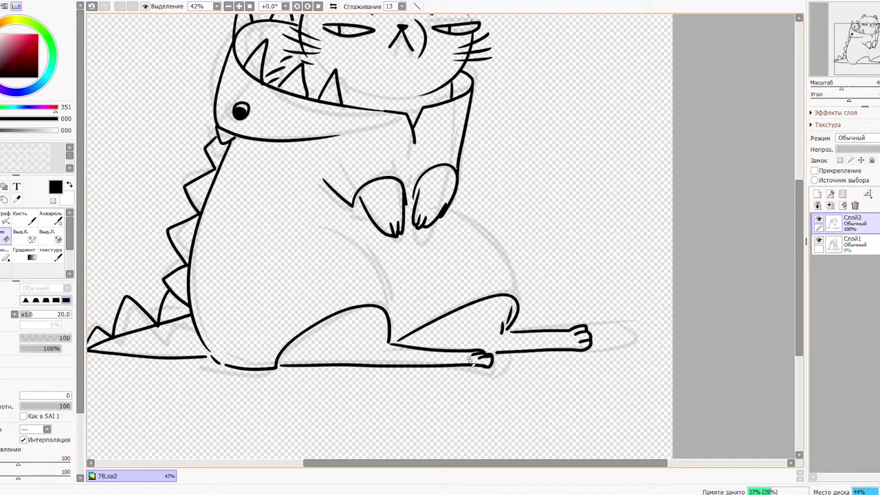
{"action": "mouse_move", "coordinate": [492, 369]}
{"action": "left_mouse_down"}
{"action": "mouse_move", "coordinate": [288, 368]}
{"action": "mouse_move", "coordinate": [481, 382]}
{"action": "left_mouse_up"}
{"action": "key", "text": "n"}
{"action": "key", "text": "ctrl+z"}
{"action": "mouse_move", "coordinate": [272, 369]}
{"action": "left_mouse_down"}
{"action": "mouse_move", "coordinate": [492, 368]}
{"action": "mouse_move", "coordinate": [501, 376]}
{"action": "left_mouse_up"}
{"action": "key", "text": "e"}
{"action": "key", "text": "n"}
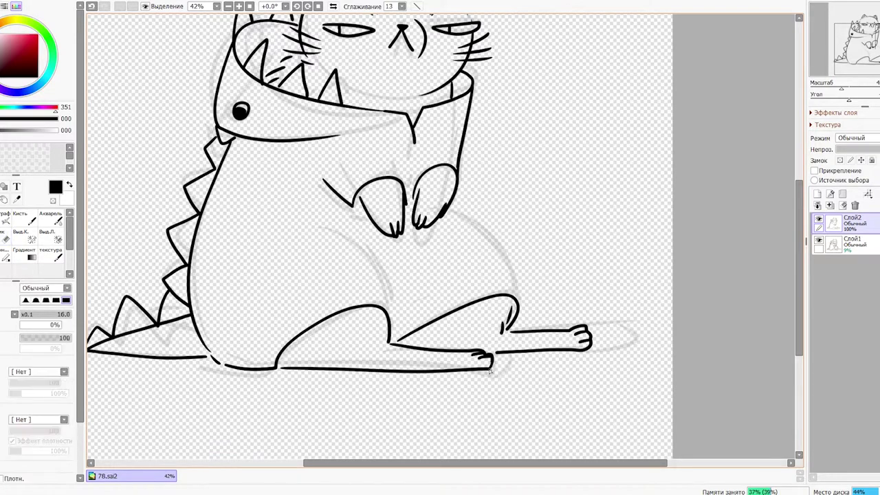
Step: Ink the belly's outer curve down to the far knee and the inner curve above the near thigh
{"action": "left_click_drag", "start_coordinate": [511, 339], "coordinate": [518, 348]}
{"action": "mouse_move", "coordinate": [458, 220]}
{"action": "left_mouse_down"}
{"action": "mouse_move", "coordinate": [529, 297]}
{"action": "mouse_move", "coordinate": [524, 308]}
{"action": "left_mouse_up"}
{"action": "key", "text": "ctrl+z"}
{"action": "key", "text": "ctrl+z"}
{"action": "key", "text": "ctrl+z"}
{"action": "key", "text": "ctrl+z"}
{"action": "left_click_drag", "start_coordinate": [356, 244], "coordinate": [403, 330]}
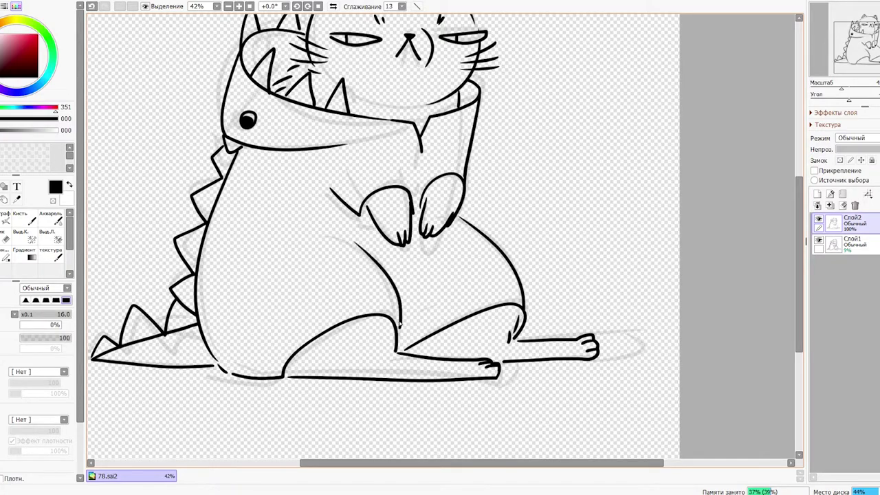
Step: Hide the sketch layer, then enlarge the line art and centre it on the canvas with a free transform
{"action": "left_click_drag", "start_coordinate": [301, 362], "coordinate": [332, 424]}
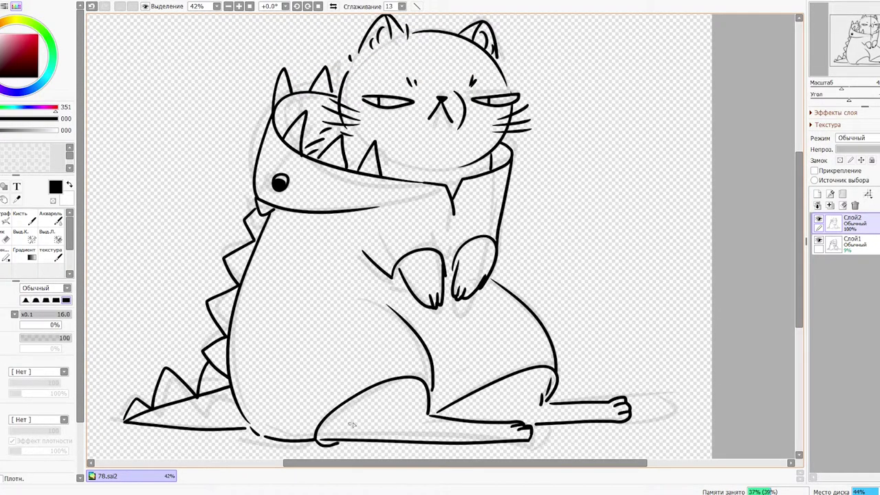
{"action": "left_click_drag", "start_coordinate": [452, 350], "coordinate": [475, 402]}
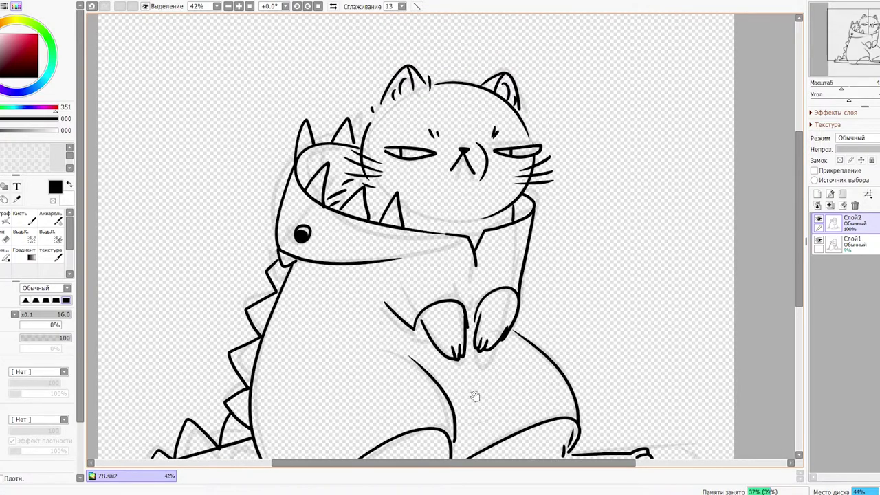
{"action": "left_click_drag", "start_coordinate": [473, 296], "coordinate": [456, 237]}
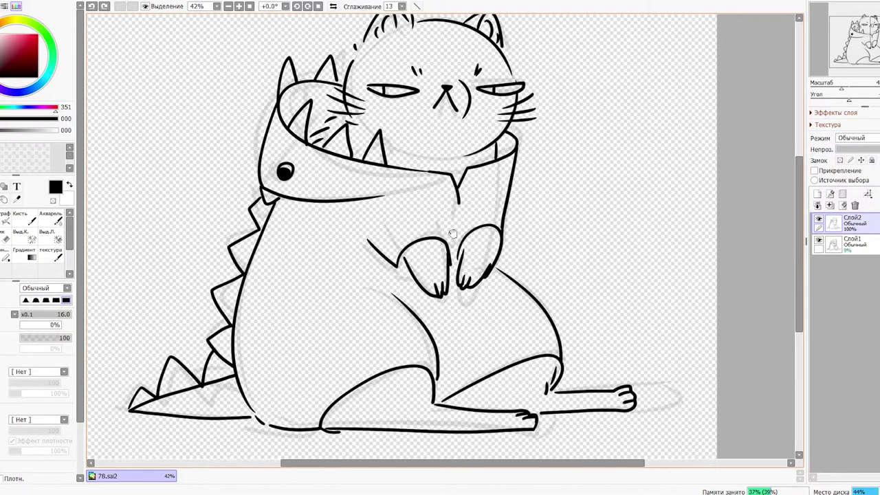
{"action": "scroll", "coordinate": [451, 261], "scroll_direction": "down", "scroll_amount": 5}
{"action": "left_click_drag", "start_coordinate": [479, 283], "coordinate": [494, 251]}
{"action": "scroll", "coordinate": [483, 264], "scroll_direction": "up", "scroll_amount": 2}
{"action": "left_click", "coordinate": [818, 240]}
{"action": "key", "text": "ctrl+t"}
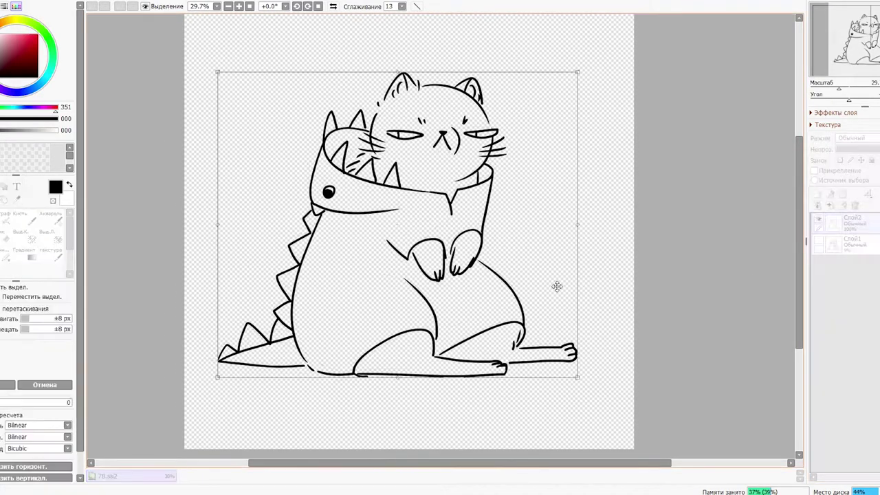
{"action": "left_click_drag", "start_coordinate": [586, 383], "coordinate": [595, 391]}
{"action": "left_click_drag", "start_coordinate": [530, 365], "coordinate": [543, 367]}
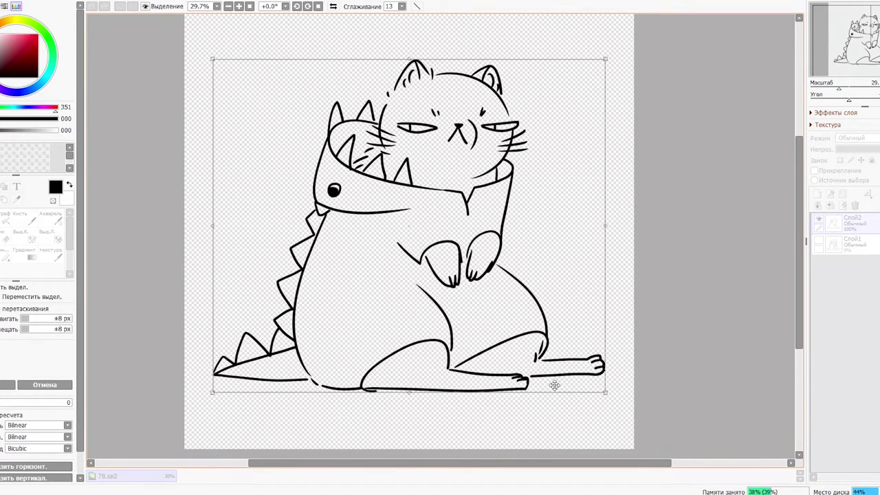
{"action": "scroll", "coordinate": [553, 350], "scroll_direction": "down", "scroll_amount": 3}
{"action": "key", "text": "Return"}
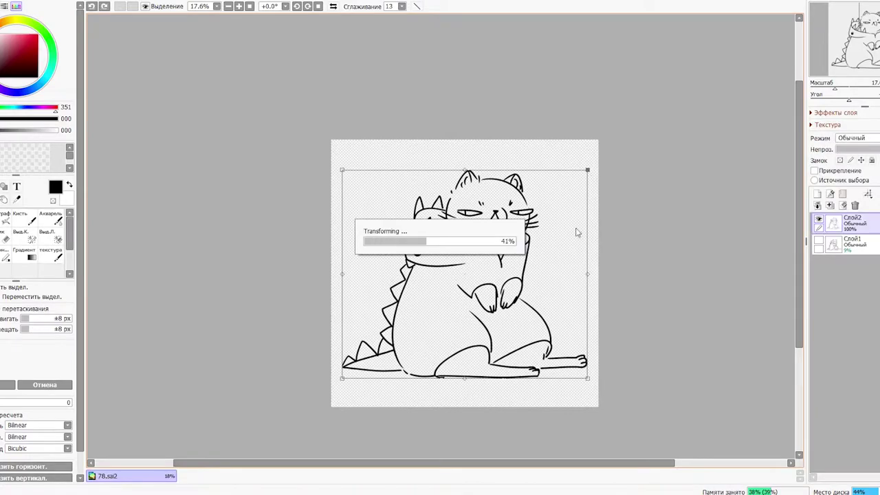
Step: Add a new layer between the hidden sketch and the line art, without clipping
{"action": "scroll", "coordinate": [464, 303], "scroll_direction": "up", "scroll_amount": 2}
{"action": "left_click", "coordinate": [846, 244]}
{"action": "left_click", "coordinate": [817, 194]}
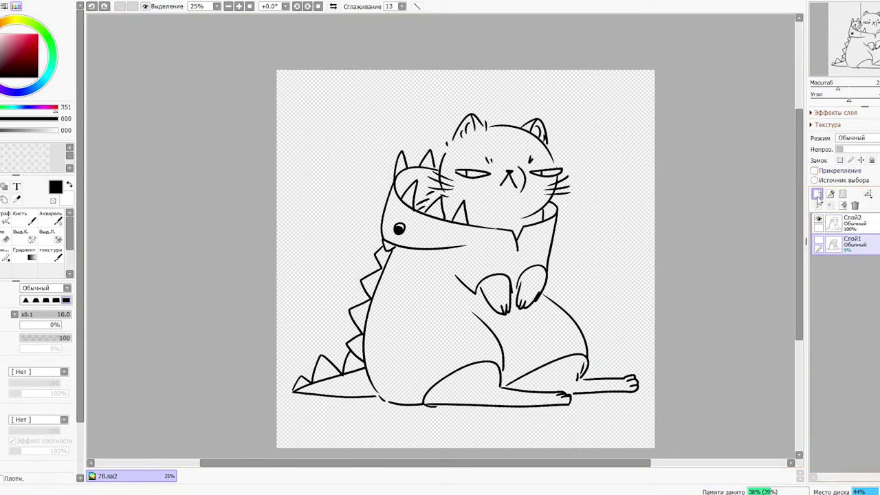
{"action": "left_click", "coordinate": [814, 170]}
{"action": "left_click", "coordinate": [815, 172]}
Step: Select the empty area around the character on the line art layer with the Magic Wand and invert the selection
{"action": "left_click", "coordinate": [833, 224]}
{"action": "left_click", "coordinate": [1, 186]}
{"action": "left_click", "coordinate": [168, 59]}
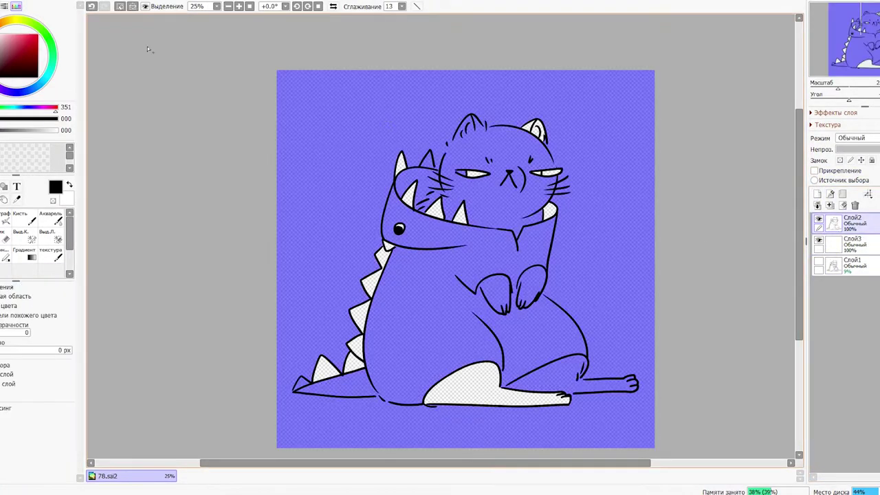
{"action": "left_click", "coordinate": [122, 1]}
{"action": "left_click", "coordinate": [137, 17]}
Step: On the new layer, extend the selection with the selection pen over the hood's open mouth, its spikes and the adjoining cheek
{"action": "left_click", "coordinate": [851, 244]}
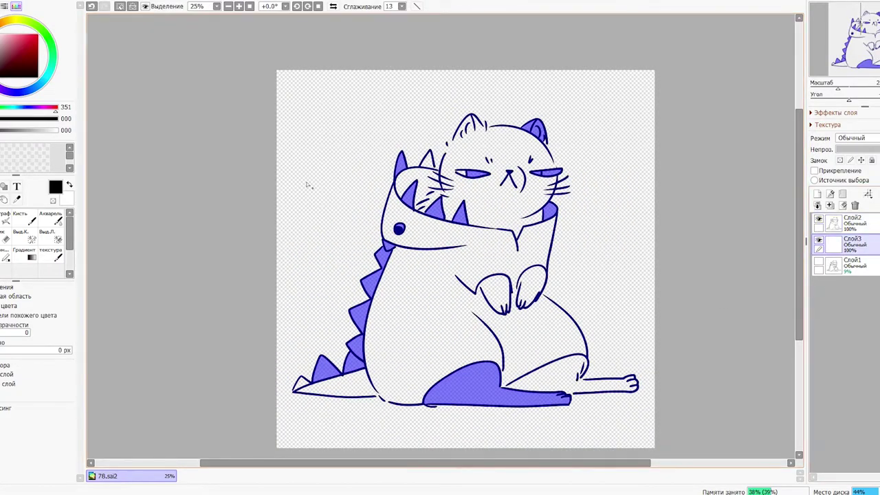
{"action": "left_click", "coordinate": [24, 238]}
{"action": "scroll", "coordinate": [518, 252], "scroll_direction": "up", "scroll_amount": 2}
{"action": "key", "text": "bracketright"}
{"action": "key", "text": "bracketright"}
{"action": "key", "text": "bracketright"}
{"action": "key", "text": "bracketright"}
{"action": "key", "text": "bracketright"}
{"action": "key", "text": "bracketright"}
{"action": "key", "text": "bracketright"}
{"action": "key", "text": "bracketright"}
{"action": "key", "text": "bracketright"}
{"action": "key", "text": "bracketright"}
{"action": "key", "text": "bracketright"}
{"action": "key", "text": "bracketright"}
{"action": "key", "text": "bracketright"}
{"action": "key", "text": "bracketright"}
{"action": "key", "text": "bracketright"}
{"action": "left_click_drag", "start_coordinate": [321, 141], "coordinate": [314, 158]}
{"action": "key", "text": "bracketleft"}
{"action": "key", "text": "bracketleft"}
{"action": "key", "text": "bracketleft"}
{"action": "key", "text": "bracketleft"}
{"action": "key", "text": "bracketleft"}
{"action": "key", "text": "bracketleft"}
{"action": "key", "text": "bracketleft"}
{"action": "key", "text": "bracketleft"}
{"action": "mouse_move", "coordinate": [286, 122]}
{"action": "left_mouse_down"}
{"action": "mouse_move", "coordinate": [298, 102]}
{"action": "mouse_move", "coordinate": [316, 101]}
{"action": "left_mouse_up"}
{"action": "scroll", "coordinate": [366, 123], "scroll_direction": "up", "scroll_amount": 3}
{"action": "left_click_drag", "start_coordinate": [352, 161], "coordinate": [389, 133]}
{"action": "key", "text": "bracketleft"}
{"action": "key", "text": "bracketleft"}
{"action": "key", "text": "bracketleft"}
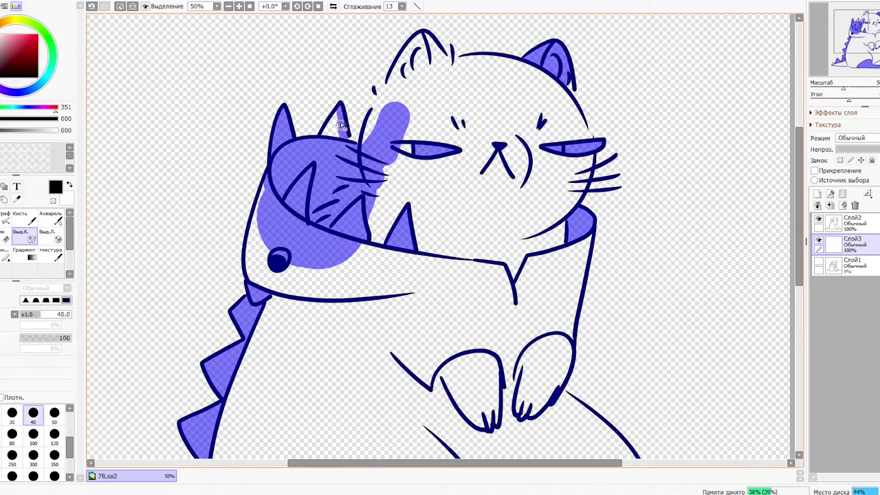
Step: Extend the selection over the rest of the cat's head and the dinosaur hood, adjusting the selection pen's size
{"action": "key", "text": "bracketright"}
{"action": "key", "text": "bracketright"}
{"action": "mouse_move", "coordinate": [279, 178]}
{"action": "left_mouse_down"}
{"action": "mouse_move", "coordinate": [258, 255]}
{"action": "mouse_move", "coordinate": [261, 234]}
{"action": "mouse_move", "coordinate": [264, 281]}
{"action": "mouse_move", "coordinate": [290, 291]}
{"action": "mouse_move", "coordinate": [334, 289]}
{"action": "left_mouse_up"}
{"action": "scroll", "coordinate": [334, 288], "scroll_direction": "up", "scroll_amount": 2}
{"action": "mouse_move", "coordinate": [382, 220]}
{"action": "left_mouse_down"}
{"action": "mouse_move", "coordinate": [363, 187]}
{"action": "mouse_move", "coordinate": [414, 86]}
{"action": "mouse_move", "coordinate": [438, 118]}
{"action": "mouse_move", "coordinate": [475, 112]}
{"action": "mouse_move", "coordinate": [528, 121]}
{"action": "mouse_move", "coordinate": [545, 137]}
{"action": "mouse_move", "coordinate": [567, 177]}
{"action": "mouse_move", "coordinate": [569, 206]}
{"action": "mouse_move", "coordinate": [563, 234]}
{"action": "mouse_move", "coordinate": [539, 261]}
{"action": "left_mouse_up"}
{"action": "key", "text": "bracketleft"}
{"action": "key", "text": "bracketleft"}
{"action": "key", "text": "bracketright"}
{"action": "key", "text": "bracketright"}
{"action": "key", "text": "bracketright"}
{"action": "key", "text": "bracketright"}
{"action": "key", "text": "bracketright"}
{"action": "key", "text": "bracketright"}
{"action": "mouse_move", "coordinate": [470, 201]}
{"action": "left_mouse_down"}
{"action": "mouse_move", "coordinate": [517, 178]}
{"action": "mouse_move", "coordinate": [440, 155]}
{"action": "mouse_move", "coordinate": [412, 248]}
{"action": "mouse_move", "coordinate": [524, 309]}
{"action": "mouse_move", "coordinate": [358, 301]}
{"action": "mouse_move", "coordinate": [384, 145]}
{"action": "left_mouse_up"}
{"action": "mouse_move", "coordinate": [333, 254]}
{"action": "left_mouse_down"}
{"action": "mouse_move", "coordinate": [331, 207]}
{"action": "mouse_move", "coordinate": [473, 212]}
{"action": "mouse_move", "coordinate": [521, 262]}
{"action": "left_mouse_up"}
{"action": "left_click_drag", "start_coordinate": [530, 231], "coordinate": [501, 294]}
Step: Extend the selection over the costume's sleeve side, front paws and large round body
{"action": "key", "text": "bracketleft"}
{"action": "key", "text": "bracketleft"}
{"action": "key", "text": "bracketleft"}
{"action": "key", "text": "bracketleft"}
{"action": "key", "text": "bracketleft"}
{"action": "mouse_move", "coordinate": [546, 206]}
{"action": "left_mouse_down"}
{"action": "mouse_move", "coordinate": [541, 323]}
{"action": "mouse_move", "coordinate": [544, 270]}
{"action": "mouse_move", "coordinate": [509, 331]}
{"action": "mouse_move", "coordinate": [550, 310]}
{"action": "mouse_move", "coordinate": [592, 348]}
{"action": "mouse_move", "coordinate": [544, 335]}
{"action": "left_mouse_up"}
{"action": "scroll", "coordinate": [526, 363], "scroll_direction": "down", "scroll_amount": 1}
{"action": "mouse_move", "coordinate": [546, 324]}
{"action": "left_mouse_down"}
{"action": "mouse_move", "coordinate": [556, 378]}
{"action": "mouse_move", "coordinate": [556, 369]}
{"action": "left_mouse_up"}
{"action": "key", "text": "bracketright"}
{"action": "key", "text": "bracketright"}
{"action": "key", "text": "bracketright"}
{"action": "key", "text": "bracketright"}
{"action": "key", "text": "bracketright"}
{"action": "key", "text": "bracketright"}
{"action": "mouse_move", "coordinate": [408, 320]}
{"action": "left_mouse_down"}
{"action": "mouse_move", "coordinate": [294, 323]}
{"action": "mouse_move", "coordinate": [231, 264]}
{"action": "mouse_move", "coordinate": [222, 314]}
{"action": "mouse_move", "coordinate": [236, 357]}
{"action": "left_mouse_up"}
Step: Extend the selection over the far leg and its toes, reducing the selection pen's size for the foot
{"action": "key", "text": "bracketleft"}
{"action": "key", "text": "bracketleft"}
{"action": "key", "text": "bracketleft"}
{"action": "key", "text": "bracketleft"}
{"action": "mouse_move", "coordinate": [475, 342]}
{"action": "left_mouse_down"}
{"action": "mouse_move", "coordinate": [470, 336]}
{"action": "mouse_move", "coordinate": [430, 396]}
{"action": "left_mouse_up"}
{"action": "mouse_move", "coordinate": [463, 374]}
{"action": "left_mouse_down"}
{"action": "mouse_move", "coordinate": [376, 326]}
{"action": "mouse_move", "coordinate": [463, 375]}
{"action": "mouse_move", "coordinate": [576, 377]}
{"action": "left_mouse_up"}
{"action": "key", "text": "bracketleft"}
{"action": "key", "text": "bracketleft"}
{"action": "key", "text": "bracketleft"}
{"action": "key", "text": "bracketleft"}
{"action": "key", "text": "bracketleft"}
{"action": "key", "text": "bracketleft"}
{"action": "key", "text": "bracketleft"}
{"action": "key", "text": "bracketleft"}
{"action": "key", "text": "bracketleft"}
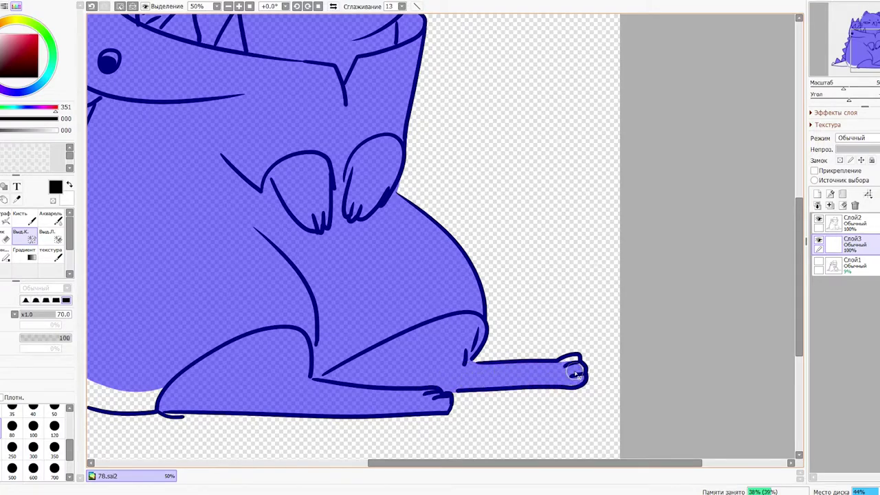
{"action": "key", "text": "bracketleft"}
{"action": "key", "text": "bracketleft"}
{"action": "key", "text": "bracketleft"}
Step: Complete the character selection over the tail and the costume's bottom edge with the selection pen at size 60
{"action": "left_click_drag", "start_coordinate": [169, 371], "coordinate": [387, 370]}
{"action": "key", "text": "bracketright"}
{"action": "key", "text": "bracketright"}
{"action": "key", "text": "bracketright"}
{"action": "key", "text": "bracketleft"}
{"action": "key", "text": "bracketleft"}
{"action": "key", "text": "bracketleft"}
{"action": "key", "text": "bracketleft"}
{"action": "mouse_move", "coordinate": [130, 362]}
{"action": "left_mouse_down"}
{"action": "mouse_move", "coordinate": [118, 382]}
{"action": "mouse_move", "coordinate": [141, 367]}
{"action": "mouse_move", "coordinate": [120, 385]}
{"action": "mouse_move", "coordinate": [182, 385]}
{"action": "mouse_move", "coordinate": [160, 371]}
{"action": "mouse_move", "coordinate": [193, 360]}
{"action": "mouse_move", "coordinate": [221, 361]}
{"action": "left_mouse_up"}
{"action": "key", "text": "ctrl+z"}
{"action": "key", "text": "bracketright"}
{"action": "key", "text": "bracketright"}
{"action": "key", "text": "bracketright"}
{"action": "mouse_move", "coordinate": [180, 385]}
{"action": "left_mouse_down"}
{"action": "mouse_move", "coordinate": [215, 387]}
{"action": "mouse_move", "coordinate": [169, 378]}
{"action": "mouse_move", "coordinate": [223, 358]}
{"action": "mouse_move", "coordinate": [219, 387]}
{"action": "mouse_move", "coordinate": [265, 347]}
{"action": "mouse_move", "coordinate": [234, 387]}
{"action": "mouse_move", "coordinate": [280, 379]}
{"action": "mouse_move", "coordinate": [316, 400]}
{"action": "mouse_move", "coordinate": [351, 399]}
{"action": "mouse_move", "coordinate": [319, 394]}
{"action": "left_mouse_up"}
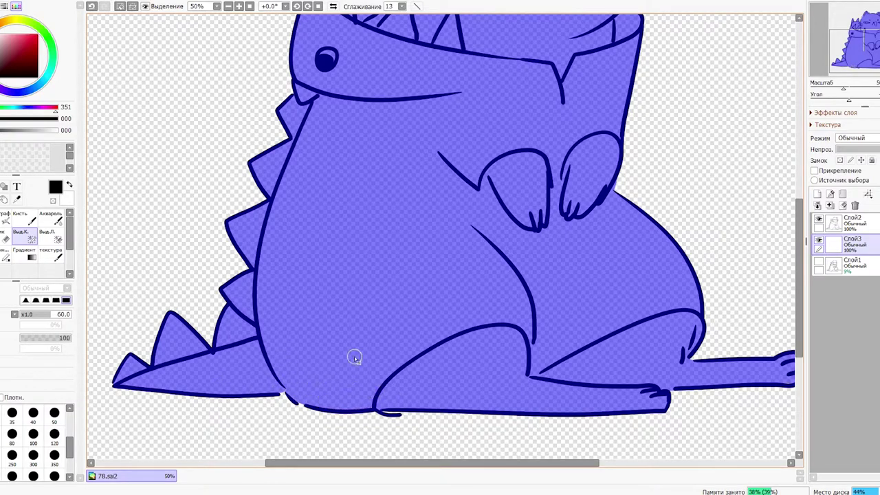
{"action": "scroll", "coordinate": [403, 345], "scroll_direction": "down", "scroll_amount": 6}
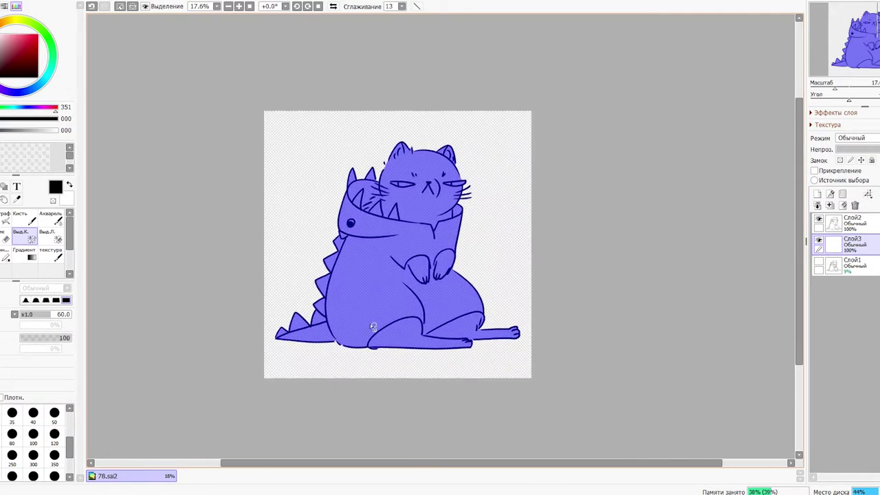
{"action": "left_click", "coordinate": [0, 186]}
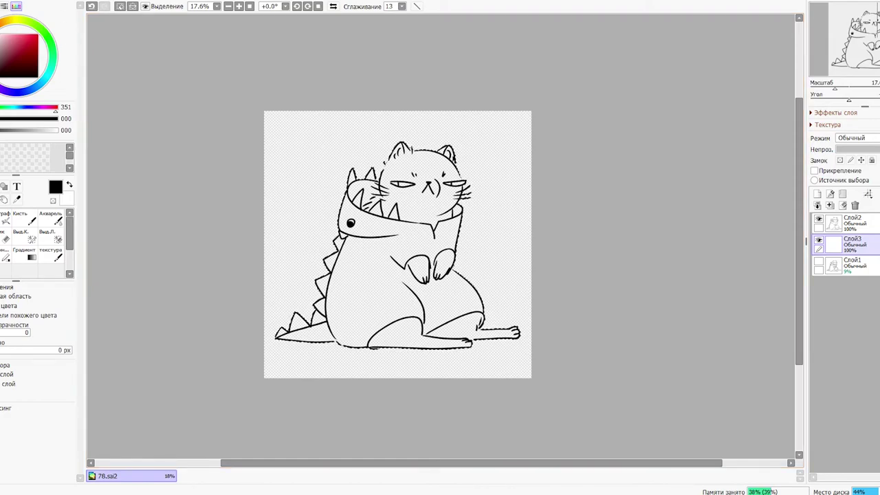
Step: Fill the selected character silhouette with a tan colour at hue 36, saturation 33 and brightness 88
{"action": "left_click", "coordinate": [2, 23]}
{"action": "left_click", "coordinate": [8, 40]}
{"action": "left_click", "coordinate": [393, 236]}
{"action": "scroll", "coordinate": [379, 213], "scroll_direction": "up", "scroll_amount": 4}
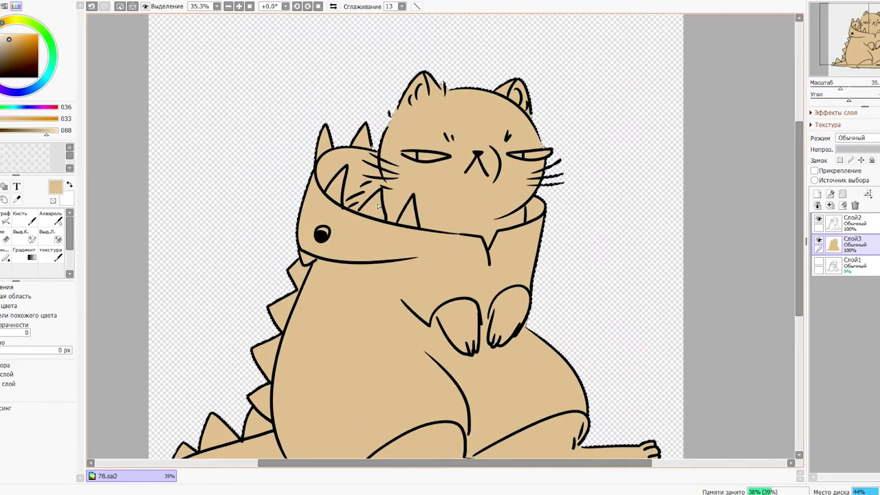
Step: Refill the selected silhouette with a light beige base colour
{"action": "left_click", "coordinate": [12, 51]}
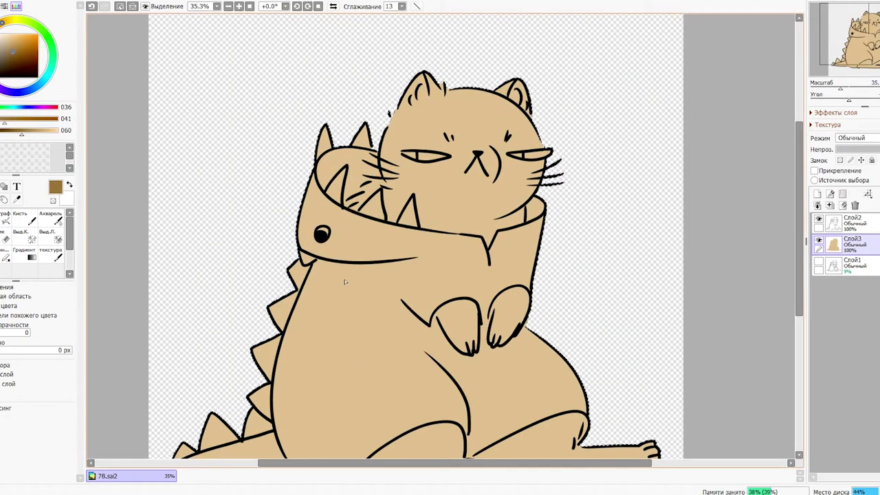
{"action": "left_click", "coordinate": [1, 39]}
{"action": "left_click", "coordinate": [312, 239]}
{"action": "left_click_drag", "start_coordinate": [311, 239], "coordinate": [291, 227]}
Step: Paint a muted brown patch over the cat's near ear, eye and forehead with a size 30 brush, starting a matching patch toward the far eye
{"action": "left_click", "coordinate": [12, 47]}
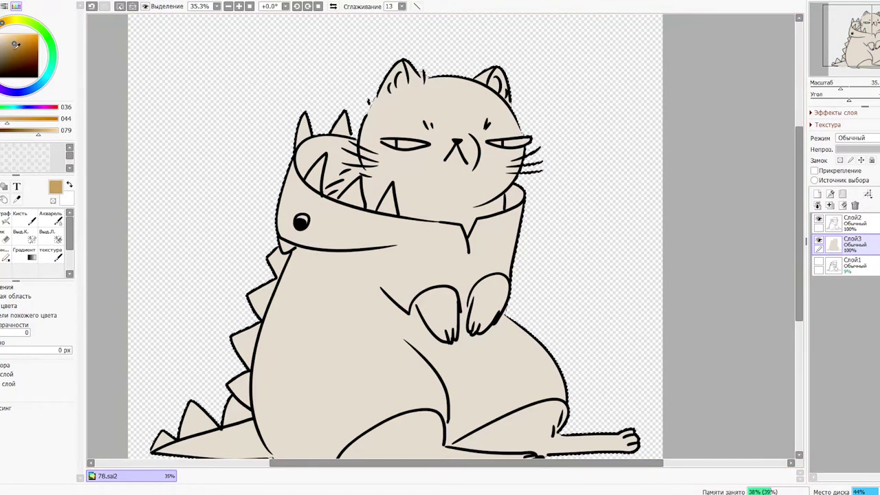
{"action": "left_click", "coordinate": [50, 255]}
{"action": "left_click_drag", "start_coordinate": [453, 215], "coordinate": [436, 230]}
{"action": "mouse_move", "coordinate": [429, 139]}
{"action": "left_mouse_down"}
{"action": "mouse_move", "coordinate": [390, 178]}
{"action": "mouse_move", "coordinate": [439, 109]}
{"action": "mouse_move", "coordinate": [426, 110]}
{"action": "mouse_move", "coordinate": [387, 157]}
{"action": "mouse_move", "coordinate": [374, 140]}
{"action": "mouse_move", "coordinate": [363, 144]}
{"action": "mouse_move", "coordinate": [370, 122]}
{"action": "left_mouse_up"}
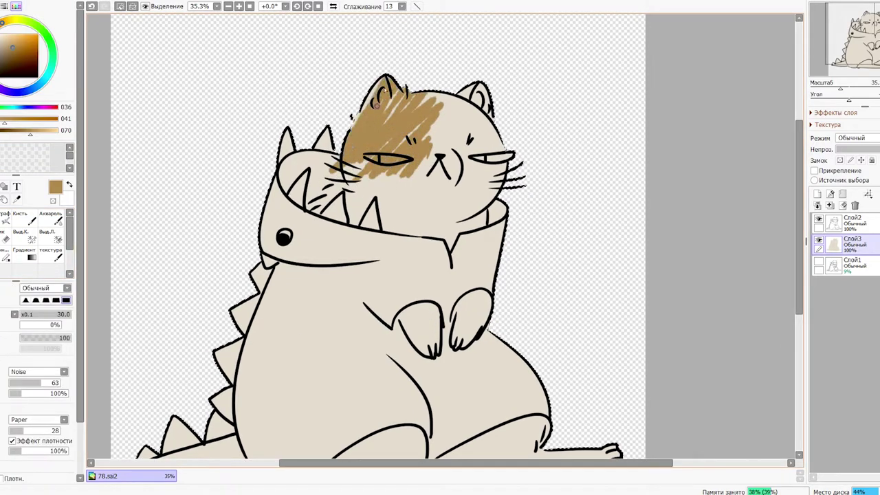
{"action": "mouse_move", "coordinate": [424, 72]}
{"action": "left_mouse_down"}
{"action": "mouse_move", "coordinate": [400, 117]}
{"action": "mouse_move", "coordinate": [451, 109]}
{"action": "mouse_move", "coordinate": [448, 132]}
{"action": "mouse_move", "coordinate": [471, 146]}
{"action": "left_mouse_up"}
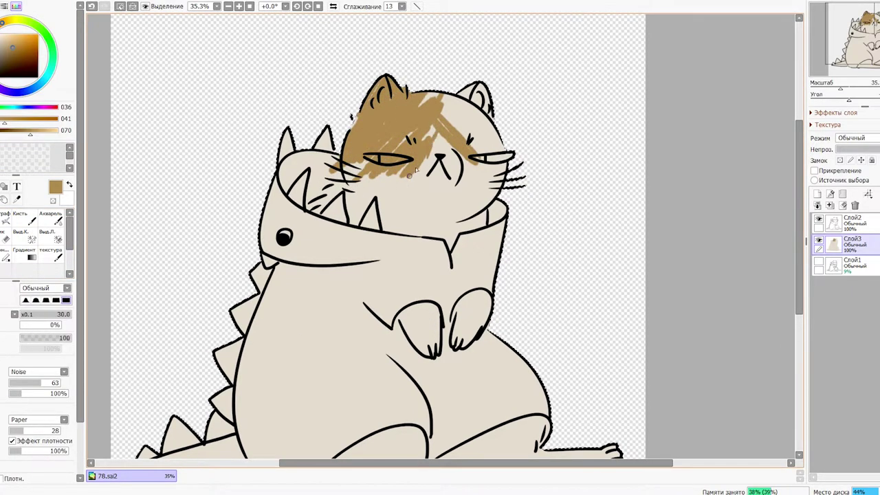
Step: Extend the brown marking over the forehead, far ear and far eye, and clean up its edge on the near cheek
{"action": "left_click", "coordinate": [406, 172], "text": "alt"}
{"action": "left_click", "coordinate": [469, 142], "text": "alt"}
{"action": "left_click_drag", "start_coordinate": [442, 98], "coordinate": [462, 104]}
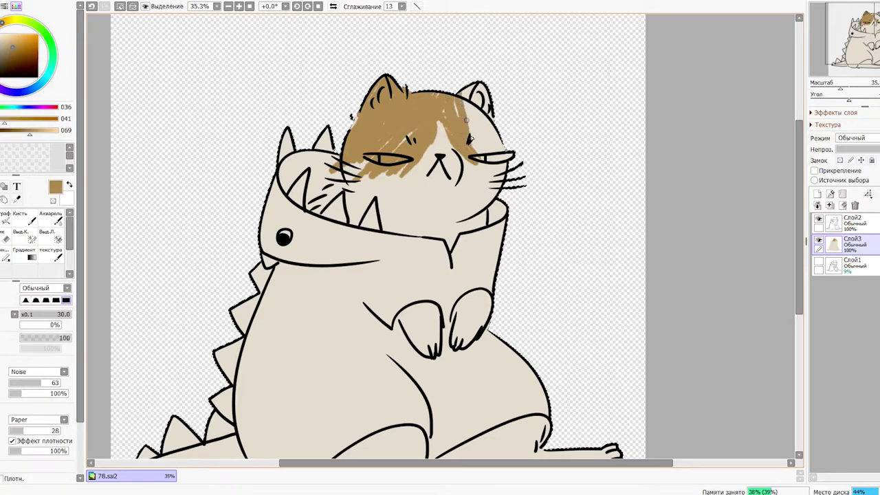
{"action": "mouse_move", "coordinate": [455, 143]}
{"action": "left_mouse_down"}
{"action": "mouse_move", "coordinate": [487, 143]}
{"action": "mouse_move", "coordinate": [471, 88]}
{"action": "left_mouse_up"}
{"action": "mouse_move", "coordinate": [500, 127]}
{"action": "left_mouse_down"}
{"action": "mouse_move", "coordinate": [495, 169]}
{"action": "mouse_move", "coordinate": [497, 159]}
{"action": "mouse_move", "coordinate": [477, 148]}
{"action": "mouse_move", "coordinate": [502, 162]}
{"action": "left_mouse_up"}
{"action": "mouse_move", "coordinate": [367, 176]}
{"action": "left_mouse_down"}
{"action": "mouse_move", "coordinate": [396, 180]}
{"action": "mouse_move", "coordinate": [371, 175]}
{"action": "mouse_move", "coordinate": [388, 184]}
{"action": "left_mouse_up"}
Step: Paint the upper part of both front paws brown, keeping the toes light beige
{"action": "left_click_drag", "start_coordinate": [347, 157], "coordinate": [273, 22]}
{"action": "mouse_move", "coordinate": [385, 189]}
{"action": "left_mouse_down"}
{"action": "mouse_move", "coordinate": [412, 180]}
{"action": "mouse_move", "coordinate": [382, 184]}
{"action": "left_mouse_up"}
{"action": "key", "text": "ctrl+z"}
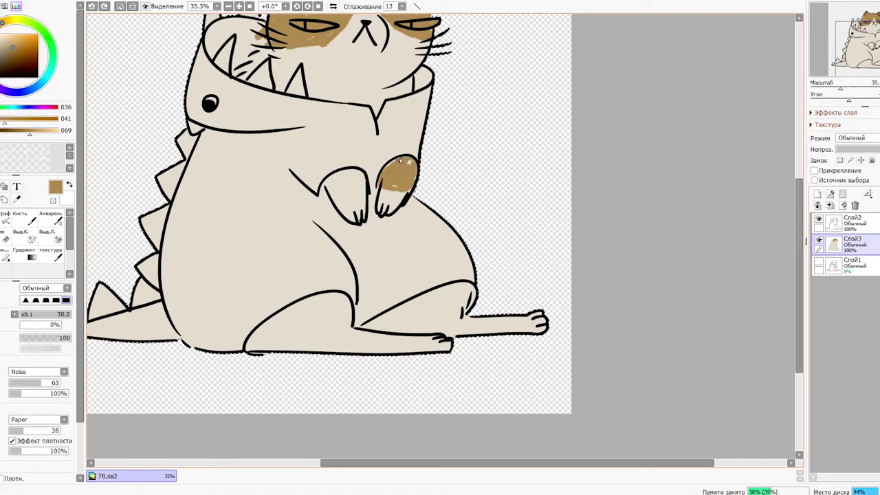
{"action": "mouse_move", "coordinate": [399, 182]}
{"action": "left_mouse_down"}
{"action": "mouse_move", "coordinate": [359, 215]}
{"action": "mouse_move", "coordinate": [379, 206]}
{"action": "left_mouse_up"}
{"action": "left_click_drag", "start_coordinate": [376, 205], "coordinate": [366, 213]}
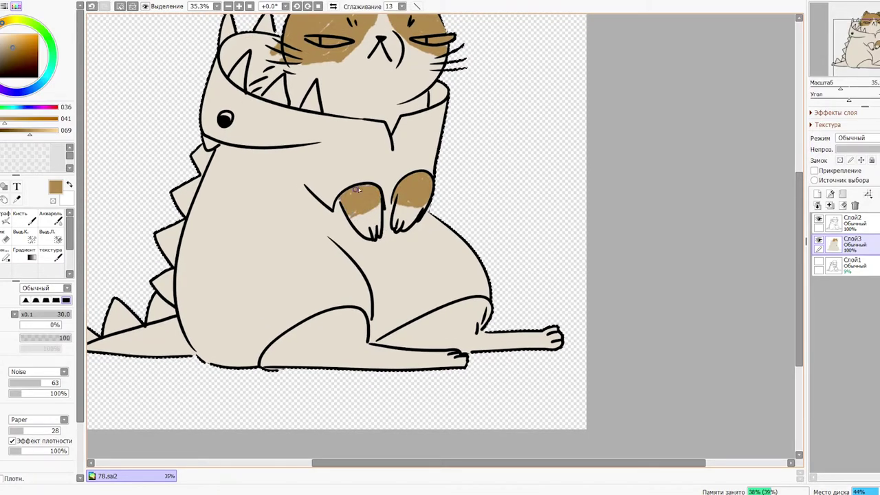
{"action": "left_click_drag", "start_coordinate": [350, 194], "coordinate": [356, 235]}
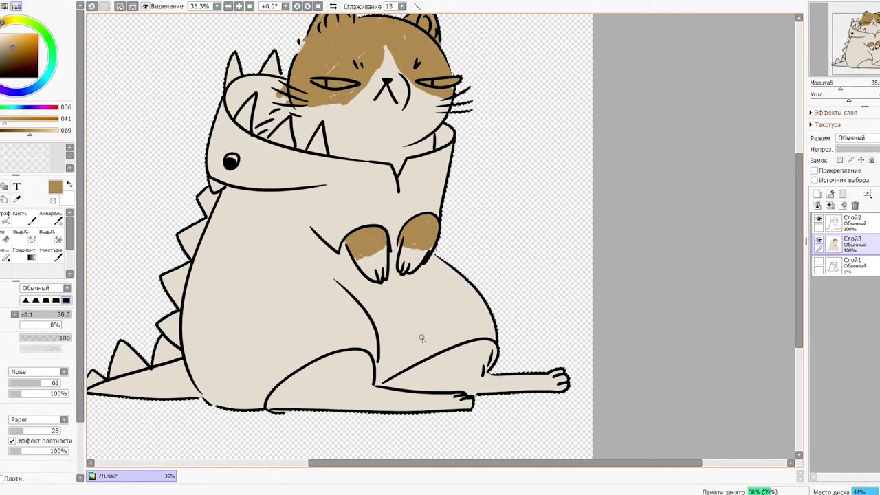
Step: Paint both hind legs brown from the thighs to the ankles, leaving the feet light beige
{"action": "mouse_move", "coordinate": [412, 393]}
{"action": "left_mouse_down"}
{"action": "mouse_move", "coordinate": [347, 392]}
{"action": "mouse_move", "coordinate": [324, 374]}
{"action": "mouse_move", "coordinate": [293, 382]}
{"action": "mouse_move", "coordinate": [268, 411]}
{"action": "left_mouse_up"}
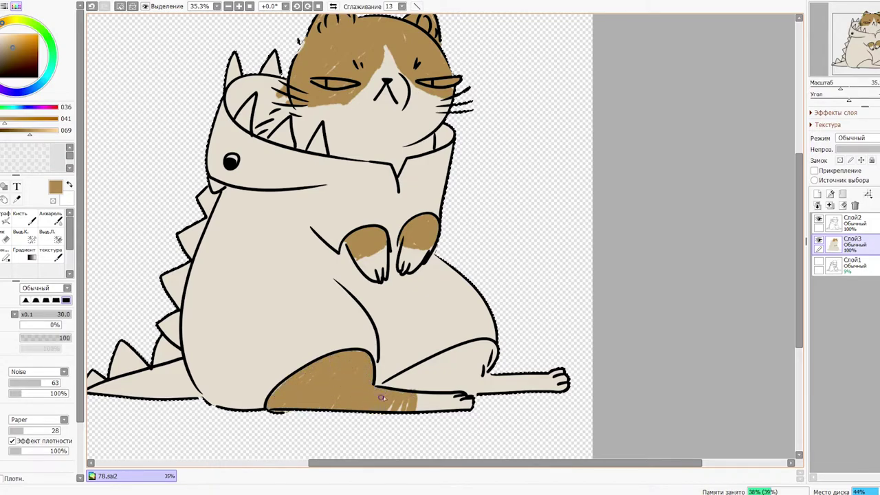
{"action": "mouse_move", "coordinate": [521, 374]}
{"action": "left_mouse_down"}
{"action": "mouse_move", "coordinate": [510, 402]}
{"action": "mouse_move", "coordinate": [515, 368]}
{"action": "mouse_move", "coordinate": [511, 382]}
{"action": "mouse_move", "coordinate": [510, 370]}
{"action": "mouse_move", "coordinate": [479, 392]}
{"action": "mouse_move", "coordinate": [498, 387]}
{"action": "mouse_move", "coordinate": [427, 388]}
{"action": "left_mouse_up"}
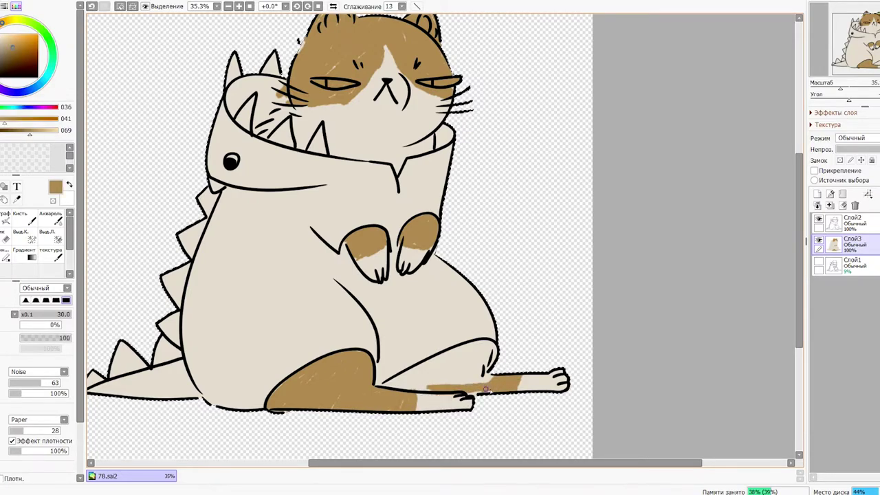
{"action": "mouse_move", "coordinate": [481, 371]}
{"action": "left_mouse_down"}
{"action": "mouse_move", "coordinate": [487, 343]}
{"action": "mouse_move", "coordinate": [393, 381]}
{"action": "left_mouse_up"}
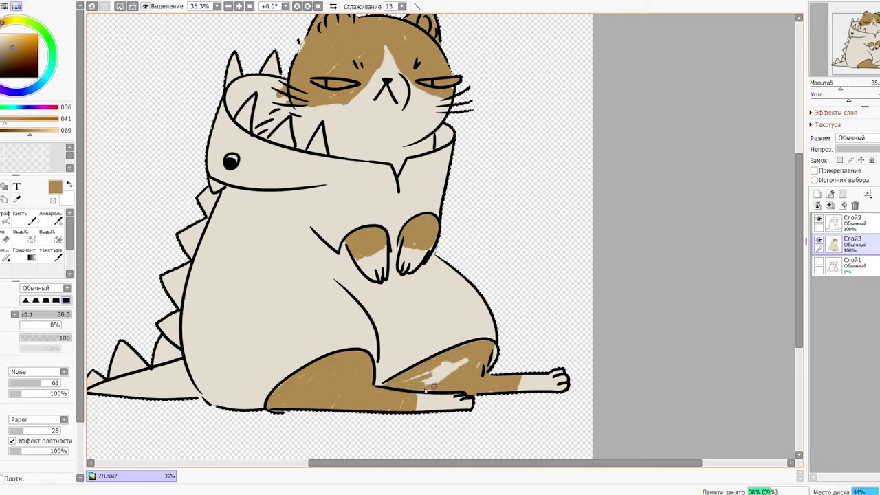
{"action": "left_click_drag", "start_coordinate": [462, 337], "coordinate": [479, 379]}
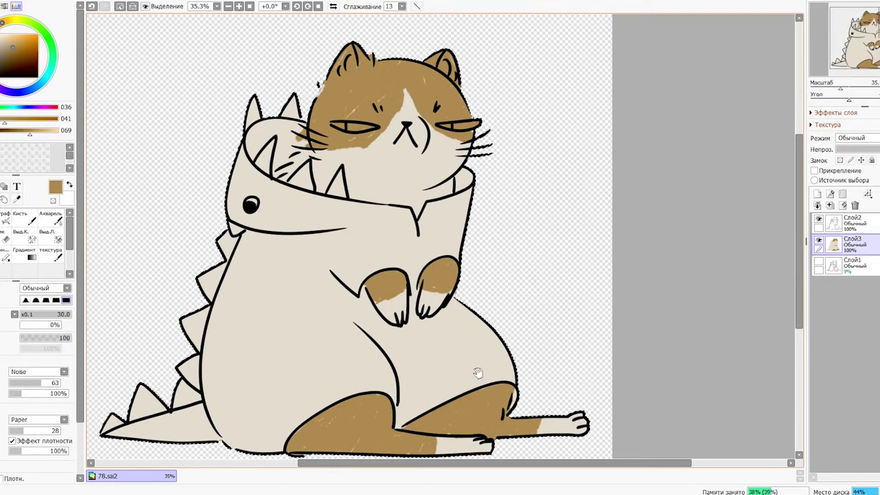
Step: Try several muted yellow-green shades on the costume's back with the brush enlarged to size 300
{"action": "left_click_drag", "start_coordinate": [412, 356], "coordinate": [434, 330]}
{"action": "left_click_drag", "start_coordinate": [287, 306], "coordinate": [330, 314]}
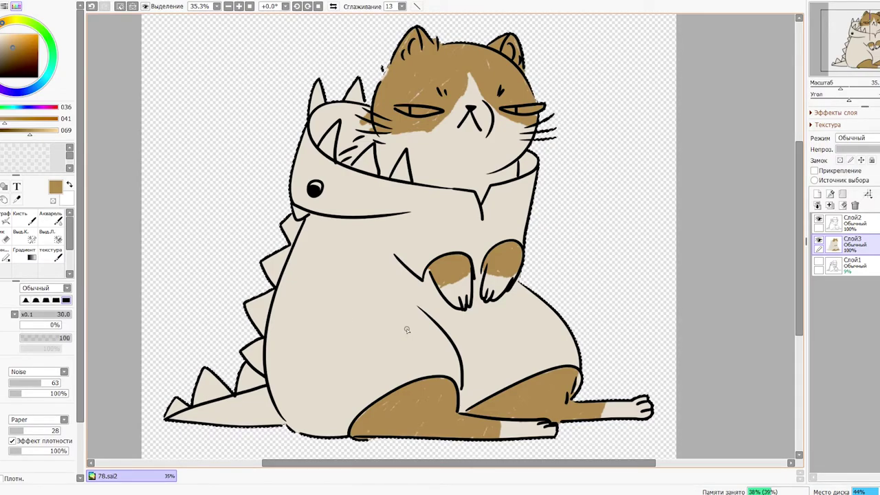
{"action": "scroll", "coordinate": [457, 186], "scroll_direction": "down", "scroll_amount": 1}
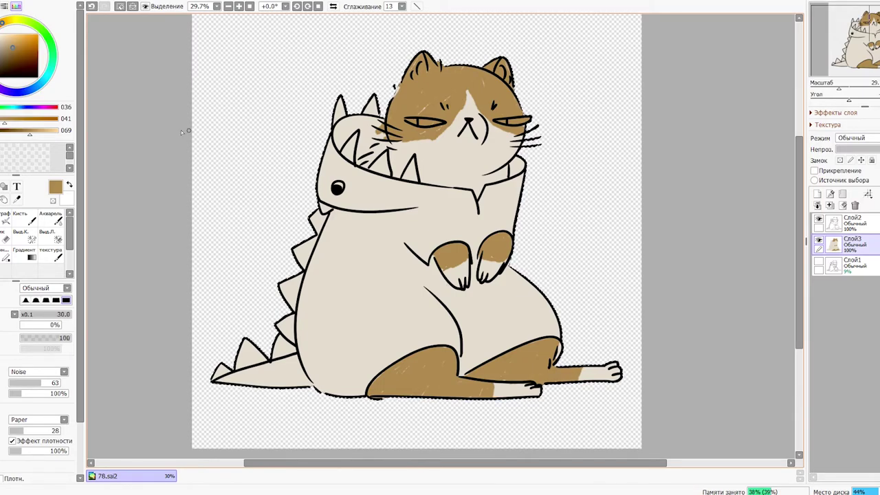
{"action": "left_click", "coordinate": [38, 27]}
{"action": "left_click", "coordinate": [3, 56]}
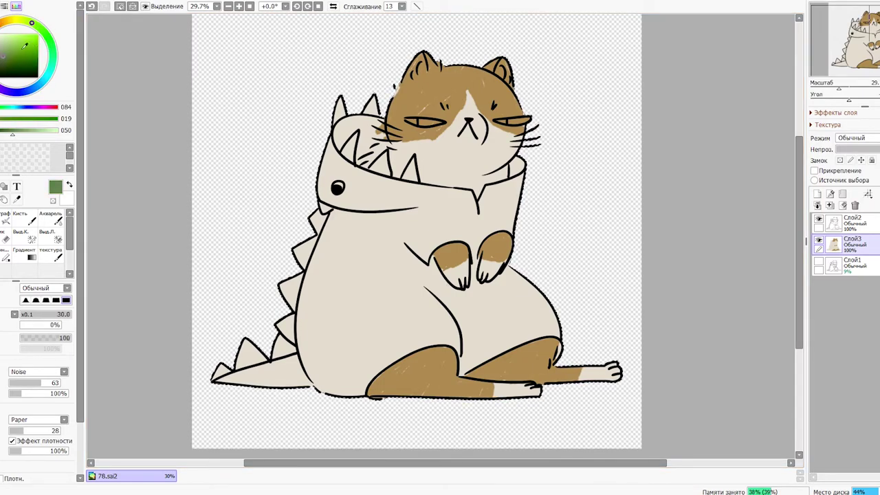
{"action": "key", "text": "ctrl+z"}
{"action": "left_click", "coordinate": [3, 62]}
{"action": "mouse_move", "coordinate": [344, 253]}
{"action": "left_mouse_down"}
{"action": "mouse_move", "coordinate": [338, 245]}
{"action": "mouse_move", "coordinate": [308, 318]}
{"action": "left_mouse_up"}
{"action": "key", "text": "ctrl+z"}
{"action": "left_click", "coordinate": [39, 28]}
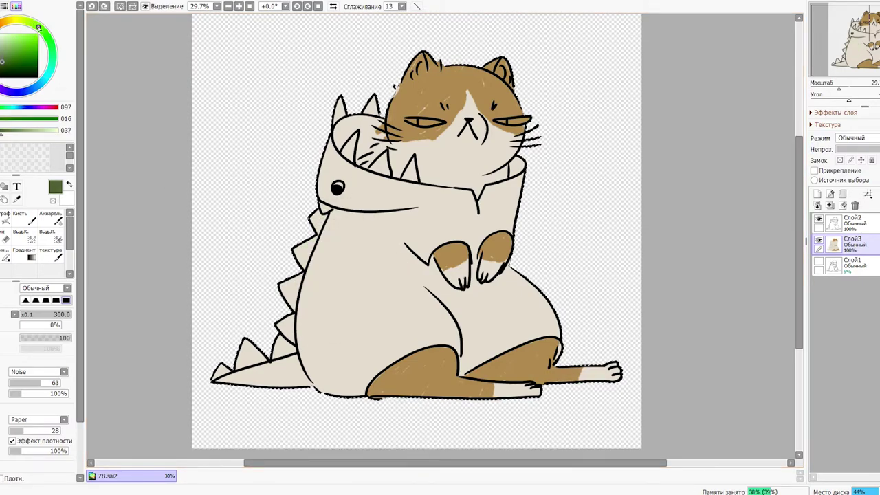
{"action": "key", "text": "ctrl+z"}
{"action": "left_click", "coordinate": [34, 24]}
{"action": "left_click_drag", "start_coordinate": [350, 255], "coordinate": [315, 324]}
{"action": "key", "text": "ctrl+z"}
Step: Reduce the brush to size 160 and try a darker green on the costume's back
{"action": "key", "text": "bracketleft"}
{"action": "key", "text": "bracketleft"}
{"action": "key", "text": "bracketleft"}
{"action": "left_click", "coordinate": [1, 63]}
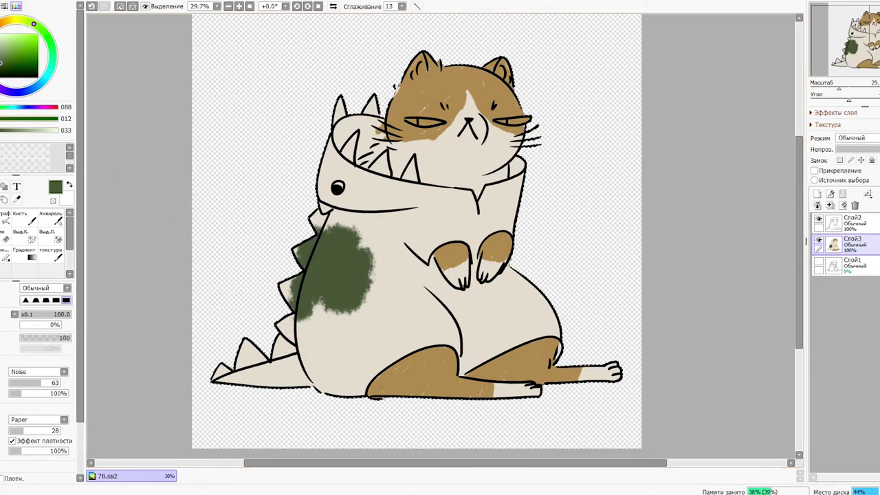
{"action": "left_click", "coordinate": [0, 64]}
{"action": "key", "text": "ctrl+z"}
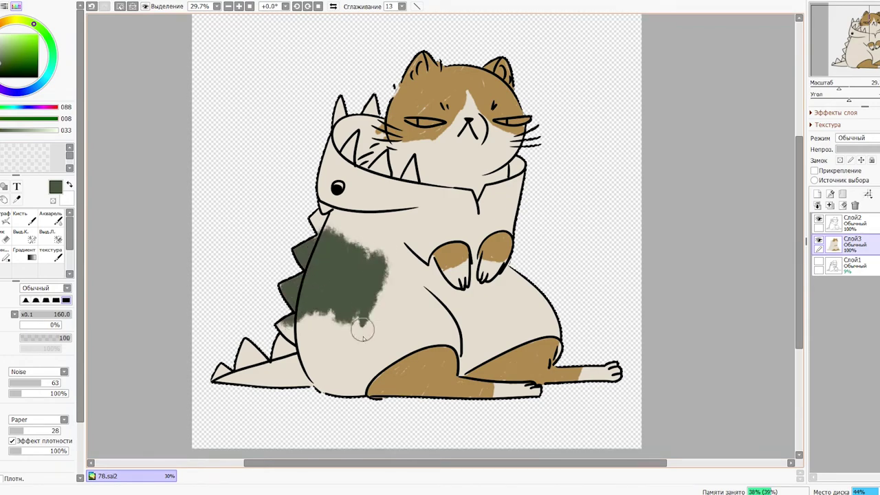
Step: Test greyer and lighter variations of the green on the costume's body
{"action": "key", "text": "ctrl+z"}
{"action": "left_click", "coordinate": [9, 133]}
{"action": "left_click_drag", "start_coordinate": [356, 271], "coordinate": [337, 317]}
{"action": "key", "text": "ctrl+z"}
{"action": "left_click", "coordinate": [4, 132]}
{"action": "left_click_drag", "start_coordinate": [378, 253], "coordinate": [326, 316]}
{"action": "key", "text": "ctrl+z"}
Step: Paint the costume's back, hood, spikes and tail in a cool muted green at about hue 143, saturation 12 and brightness 41
{"action": "left_click", "coordinate": [0, 119]}
{"action": "left_click_drag", "start_coordinate": [336, 239], "coordinate": [265, 315]}
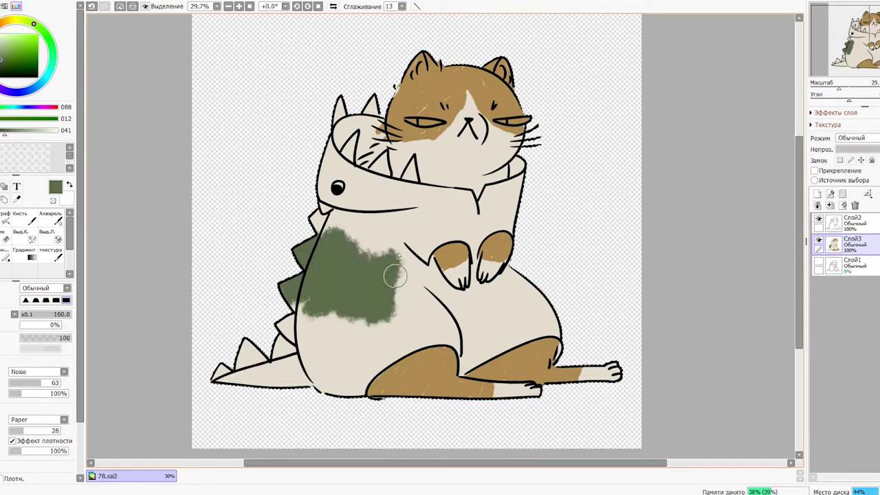
{"action": "left_click", "coordinate": [46, 34]}
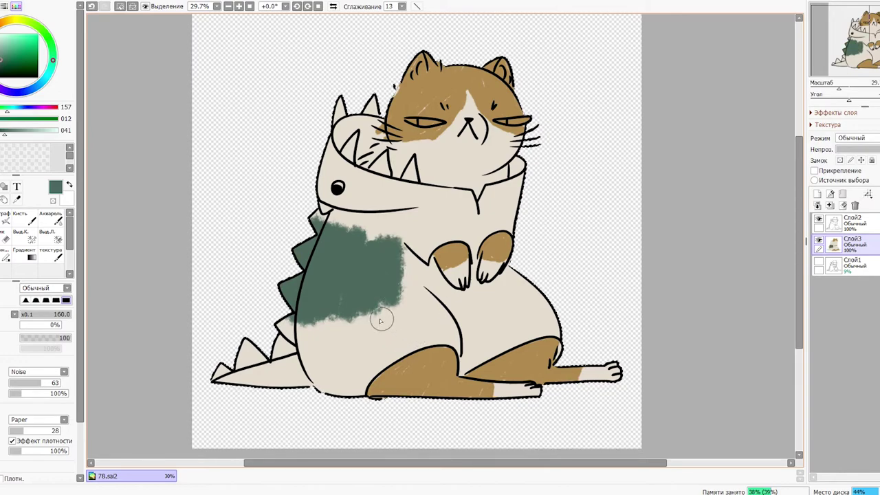
{"action": "left_click", "coordinate": [390, 313], "text": "alt"}
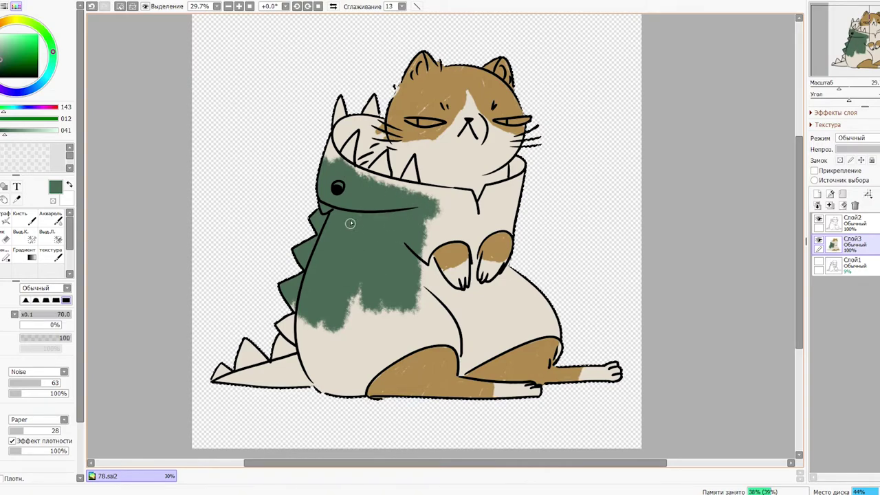
{"action": "mouse_move", "coordinate": [256, 397]}
{"action": "left_mouse_down"}
{"action": "mouse_move", "coordinate": [303, 391]}
{"action": "mouse_move", "coordinate": [340, 289]}
{"action": "left_mouse_up"}
{"action": "left_click_drag", "start_coordinate": [348, 145], "coordinate": [328, 115]}
Step: Reduce the brush size and paint green along the hood's opening and its interior
{"action": "key", "text": "bracketleft"}
{"action": "key", "text": "bracketleft"}
{"action": "key", "text": "bracketleft"}
{"action": "key", "text": "bracketleft"}
{"action": "key", "text": "bracketleft"}
{"action": "key", "text": "bracketleft"}
{"action": "key", "text": "bracketleft"}
{"action": "key", "text": "bracketleft"}
{"action": "mouse_move", "coordinate": [337, 158]}
{"action": "left_mouse_down"}
{"action": "mouse_move", "coordinate": [367, 78]}
{"action": "mouse_move", "coordinate": [372, 150]}
{"action": "mouse_move", "coordinate": [383, 128]}
{"action": "mouse_move", "coordinate": [390, 172]}
{"action": "mouse_move", "coordinate": [390, 150]}
{"action": "mouse_move", "coordinate": [402, 176]}
{"action": "mouse_move", "coordinate": [394, 186]}
{"action": "left_mouse_up"}
Step: Refine the area around the hood's teeth with a smaller brush, alternating sampled brown fur and green costume colours
{"action": "key", "text": "bracketleft"}
{"action": "key", "text": "bracketleft"}
{"action": "key", "text": "bracketleft"}
{"action": "key", "text": "bracketleft"}
{"action": "left_click", "coordinate": [392, 154], "text": "alt"}
{"action": "left_click", "coordinate": [404, 132], "text": "alt"}
{"action": "left_click", "coordinate": [411, 176], "text": "alt"}
{"action": "left_click", "coordinate": [377, 193], "text": "alt"}
{"action": "left_click", "coordinate": [380, 165], "text": "alt"}
{"action": "left_click", "coordinate": [399, 184], "text": "alt"}
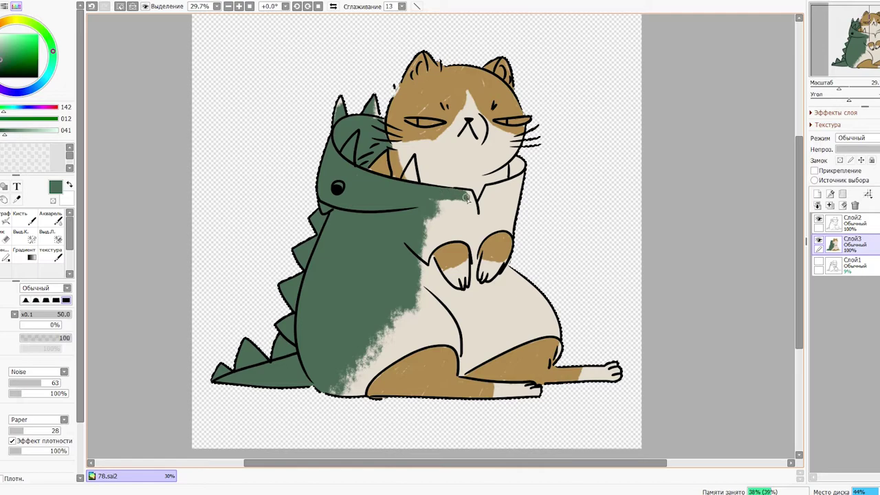
Step: Paint the costume's chest green below the collar and around the front paws with the size 50 brush
{"action": "left_click_drag", "start_coordinate": [464, 196], "coordinate": [431, 208]}
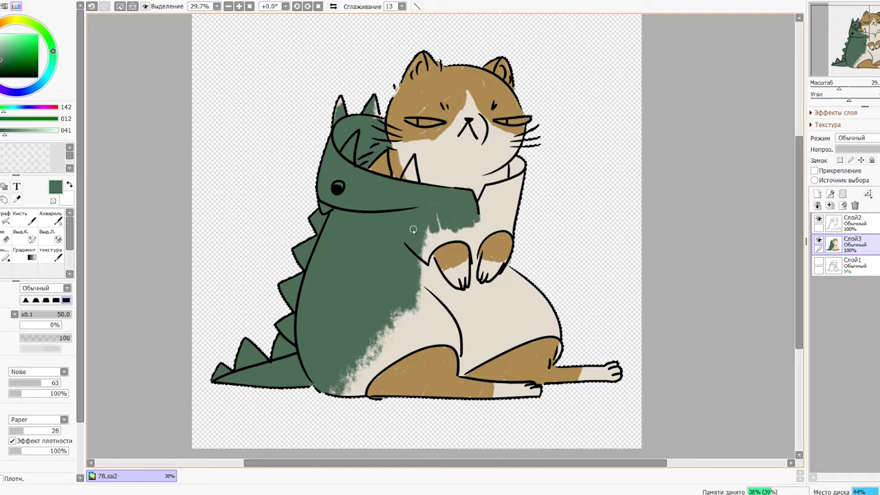
{"action": "mouse_move", "coordinate": [428, 251]}
{"action": "left_mouse_down"}
{"action": "mouse_move", "coordinate": [455, 238]}
{"action": "mouse_move", "coordinate": [441, 240]}
{"action": "left_mouse_up"}
{"action": "left_click", "coordinate": [453, 249], "text": "alt"}
{"action": "left_click", "coordinate": [450, 231], "text": "alt"}
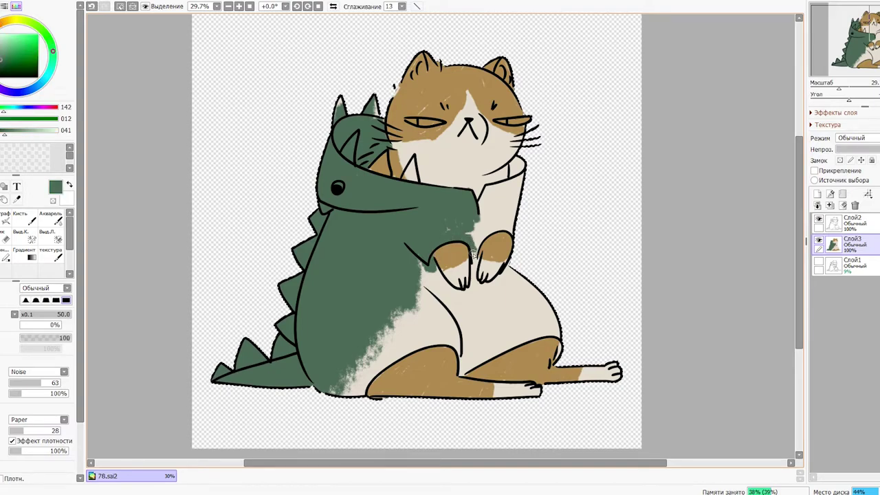
{"action": "left_click", "coordinate": [494, 245], "text": "alt"}
{"action": "left_click", "coordinate": [482, 224], "text": "alt"}
Step: Paint the collar's far side and the sleeve down to below the paws green, correcting the edge against the neck fur
{"action": "mouse_move", "coordinate": [482, 214]}
{"action": "left_mouse_down"}
{"action": "mouse_move", "coordinate": [486, 192]}
{"action": "mouse_move", "coordinate": [513, 181]}
{"action": "left_mouse_up"}
{"action": "mouse_move", "coordinate": [519, 169]}
{"action": "left_mouse_down"}
{"action": "mouse_move", "coordinate": [513, 191]}
{"action": "mouse_move", "coordinate": [520, 180]}
{"action": "mouse_move", "coordinate": [489, 187]}
{"action": "mouse_move", "coordinate": [483, 206]}
{"action": "mouse_move", "coordinate": [499, 179]}
{"action": "mouse_move", "coordinate": [469, 184]}
{"action": "left_mouse_up"}
{"action": "right_click", "coordinate": [487, 179]}
{"action": "right_click", "coordinate": [502, 189]}
{"action": "mouse_move", "coordinate": [522, 191]}
{"action": "left_mouse_down"}
{"action": "mouse_move", "coordinate": [474, 285]}
{"action": "mouse_move", "coordinate": [476, 257]}
{"action": "mouse_move", "coordinate": [475, 286]}
{"action": "mouse_move", "coordinate": [450, 282]}
{"action": "mouse_move", "coordinate": [437, 262]}
{"action": "mouse_move", "coordinate": [421, 283]}
{"action": "left_mouse_up"}
Step: Enlarge the brush and fill the costume's lower body green down to the near thigh
{"action": "scroll", "coordinate": [481, 247], "scroll_direction": "down", "scroll_amount": 1}
{"action": "key", "text": "bracketright"}
{"action": "key", "text": "bracketright"}
{"action": "key", "text": "bracketright"}
{"action": "key", "text": "bracketright"}
{"action": "key", "text": "bracketright"}
{"action": "key", "text": "bracketright"}
{"action": "key", "text": "bracketright"}
{"action": "mouse_move", "coordinate": [390, 309]}
{"action": "left_mouse_down"}
{"action": "mouse_move", "coordinate": [335, 365]}
{"action": "mouse_move", "coordinate": [355, 374]}
{"action": "mouse_move", "coordinate": [385, 350]}
{"action": "mouse_move", "coordinate": [375, 352]}
{"action": "left_mouse_up"}
Step: Reduce the brush to size 60 and fill the costume green along the belly fold above the near thigh
{"action": "key", "text": "bracketleft"}
{"action": "key", "text": "bracketleft"}
{"action": "key", "text": "bracketleft"}
{"action": "key", "text": "bracketleft"}
{"action": "key", "text": "bracketleft"}
{"action": "key", "text": "bracketleft"}
{"action": "mouse_move", "coordinate": [409, 329]}
{"action": "left_mouse_down"}
{"action": "mouse_move", "coordinate": [422, 303]}
{"action": "mouse_move", "coordinate": [437, 299]}
{"action": "left_mouse_up"}
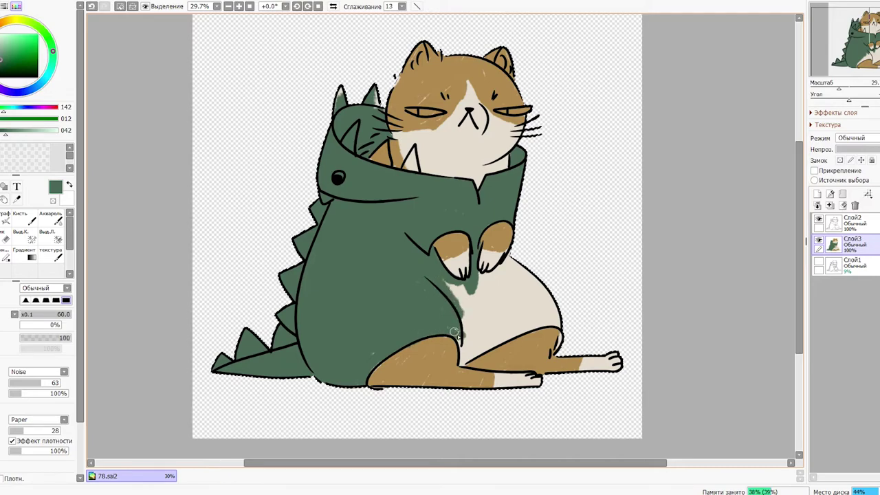
{"action": "mouse_move", "coordinate": [459, 334]}
{"action": "left_mouse_down"}
{"action": "mouse_move", "coordinate": [467, 305]}
{"action": "mouse_move", "coordinate": [429, 280]}
{"action": "left_mouse_up"}
Step: Fill the remaining far side of the costume's belly with green down to the far thigh
{"action": "mouse_move", "coordinate": [496, 274]}
{"action": "left_mouse_down"}
{"action": "mouse_move", "coordinate": [513, 254]}
{"action": "mouse_move", "coordinate": [530, 254]}
{"action": "mouse_move", "coordinate": [466, 308]}
{"action": "mouse_move", "coordinate": [554, 255]}
{"action": "mouse_move", "coordinate": [514, 292]}
{"action": "mouse_move", "coordinate": [546, 297]}
{"action": "left_mouse_up"}
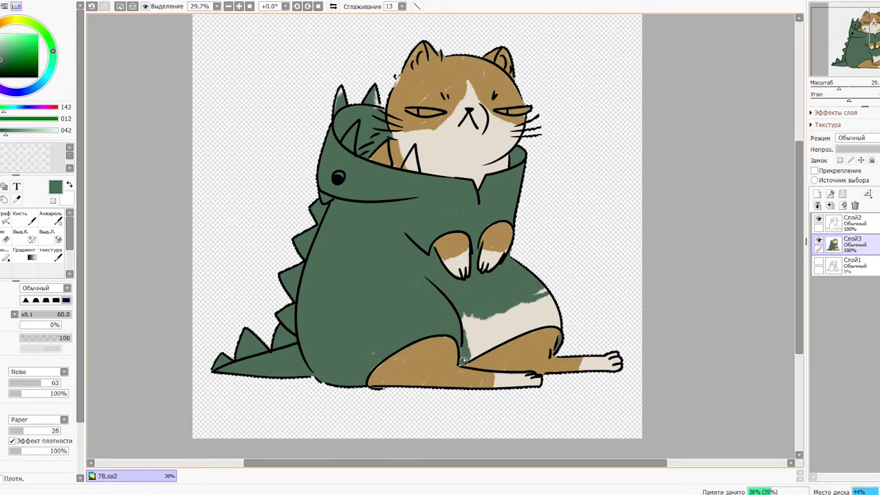
{"action": "mouse_move", "coordinate": [479, 347]}
{"action": "left_mouse_down"}
{"action": "mouse_move", "coordinate": [513, 332]}
{"action": "mouse_move", "coordinate": [495, 336]}
{"action": "mouse_move", "coordinate": [482, 317]}
{"action": "left_mouse_up"}
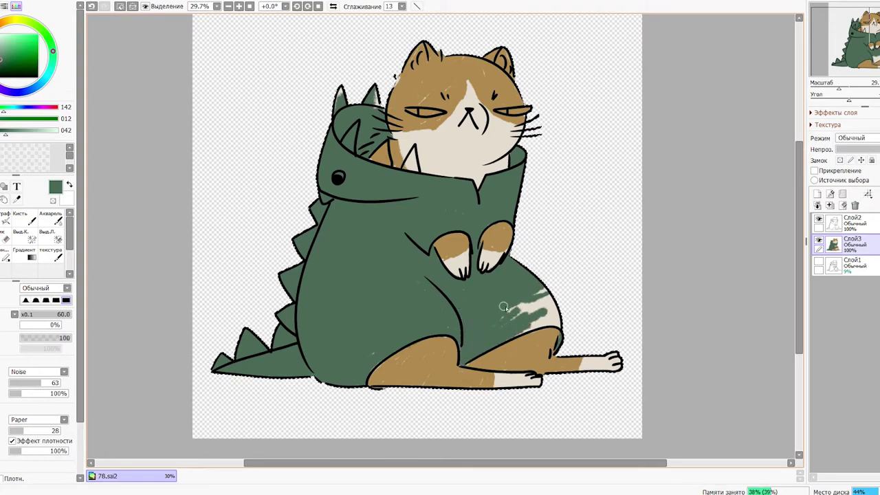
{"action": "mouse_move", "coordinate": [535, 321]}
{"action": "left_mouse_down"}
{"action": "mouse_move", "coordinate": [551, 300]}
{"action": "mouse_move", "coordinate": [518, 305]}
{"action": "mouse_move", "coordinate": [566, 309]}
{"action": "left_mouse_up"}
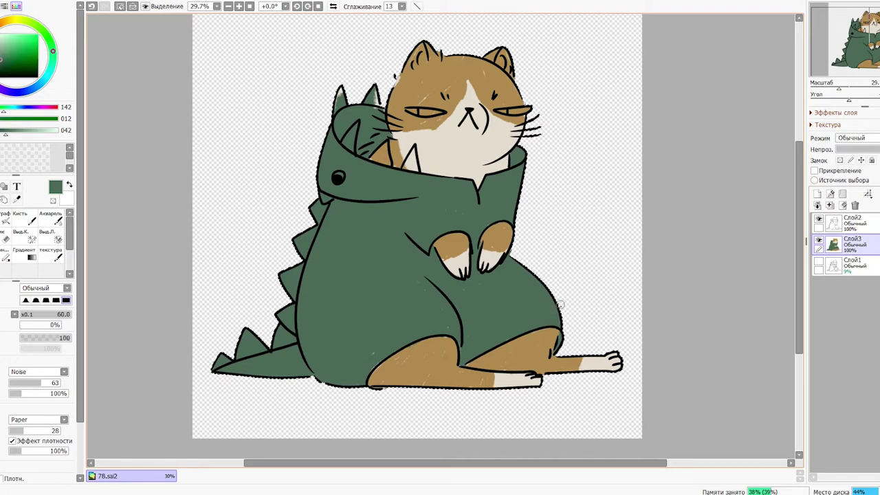
Step: Choose a darker green at about saturation 13 and brightness 27 and shade the hood's interior
{"action": "mouse_move", "coordinate": [321, 152]}
{"action": "left_mouse_down"}
{"action": "mouse_move", "coordinate": [326, 188]}
{"action": "mouse_move", "coordinate": [356, 154]}
{"action": "mouse_move", "coordinate": [350, 180]}
{"action": "left_mouse_up"}
{"action": "left_click", "coordinate": [1, 65]}
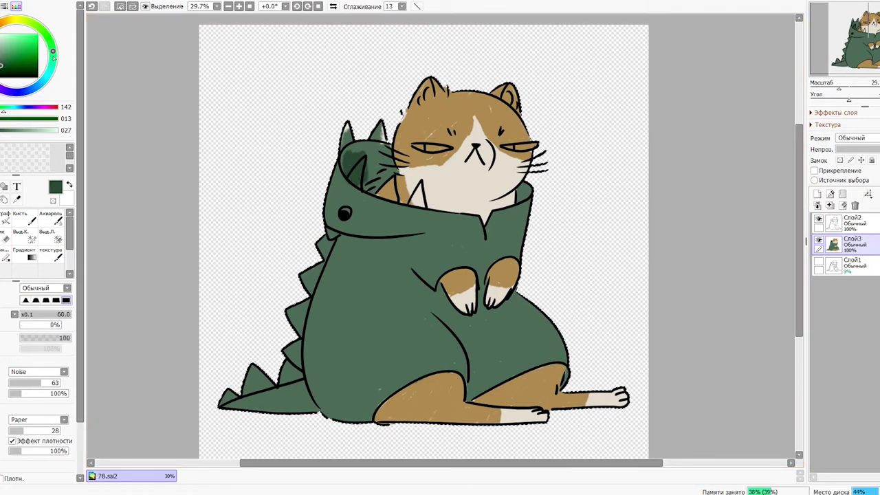
{"action": "mouse_move", "coordinate": [356, 146]}
{"action": "left_mouse_down"}
{"action": "mouse_move", "coordinate": [381, 141]}
{"action": "mouse_move", "coordinate": [389, 161]}
{"action": "left_mouse_up"}
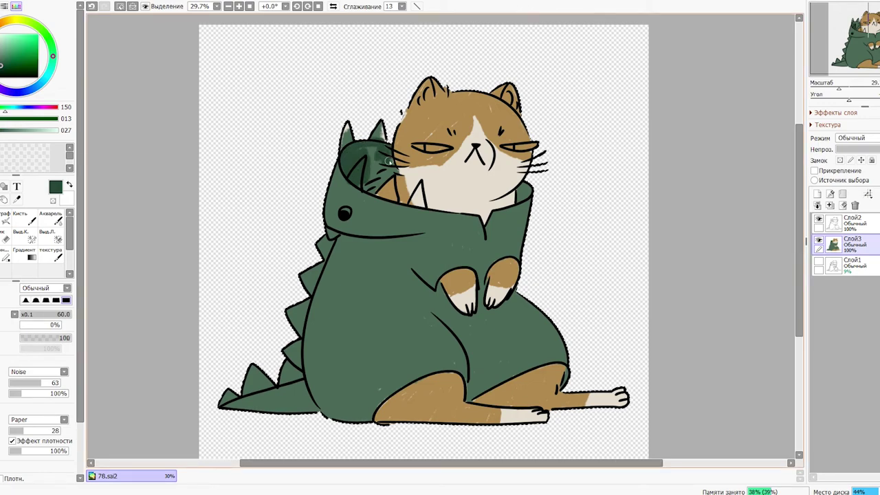
Step: Touch up the fur and dark hood lining around the teeth with sampled colours, and darken the collar's inner far side
{"action": "right_click", "coordinate": [390, 191]}
{"action": "right_click", "coordinate": [377, 180]}
{"action": "right_click", "coordinate": [383, 204]}
{"action": "right_click", "coordinate": [415, 195]}
{"action": "left_click_drag", "start_coordinate": [416, 195], "coordinate": [399, 182]}
{"action": "left_click_drag", "start_coordinate": [508, 175], "coordinate": [505, 186]}
{"action": "key", "text": "ctrl+z"}
{"action": "right_click", "coordinate": [365, 146]}
Step: Paint dark green shadows beside the belly fold between the legs and on the tail near the body
{"action": "left_click_drag", "start_coordinate": [420, 305], "coordinate": [463, 378]}
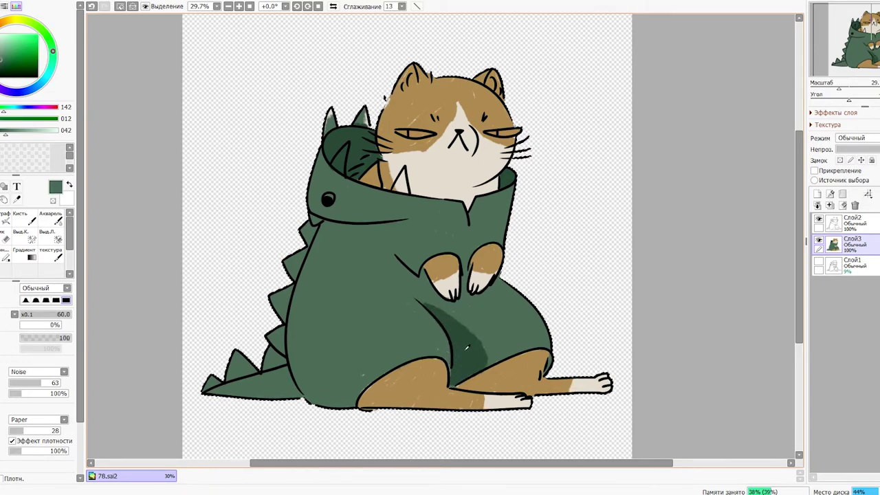
{"action": "left_click_drag", "start_coordinate": [262, 396], "coordinate": [244, 400]}
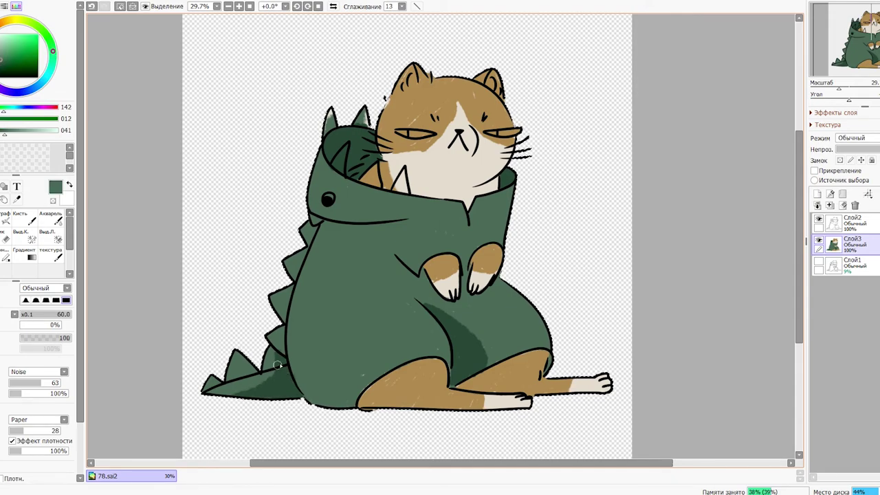
{"action": "left_click_drag", "start_coordinate": [454, 353], "coordinate": [450, 344]}
Step: Add dark green shadows around and between the front paws, softening them with sampled costume colours
{"action": "mouse_move", "coordinate": [465, 236]}
{"action": "left_mouse_down"}
{"action": "mouse_move", "coordinate": [462, 257]}
{"action": "mouse_move", "coordinate": [427, 275]}
{"action": "left_mouse_up"}
{"action": "right_click", "coordinate": [416, 283]}
{"action": "right_click", "coordinate": [431, 259]}
{"action": "right_click", "coordinate": [420, 273]}
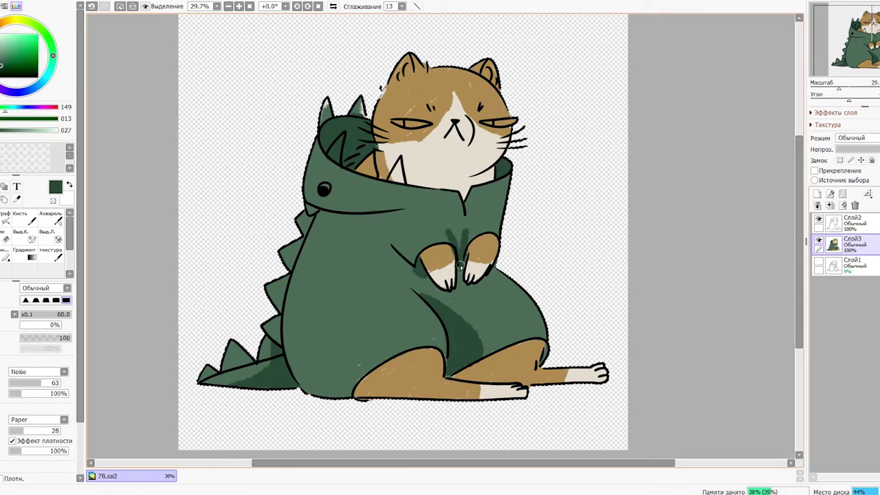
{"action": "left_click", "coordinate": [472, 258], "text": "alt"}
{"action": "left_click", "coordinate": [463, 254], "text": "alt"}
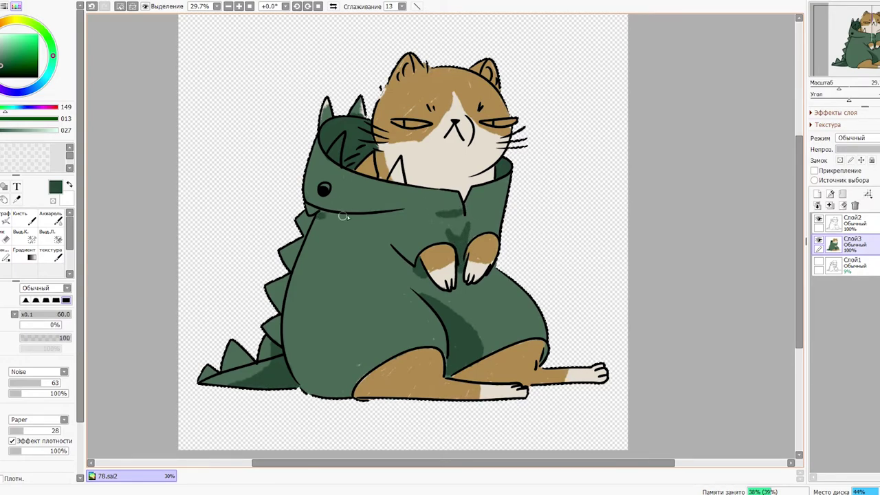
Step: Paint dark green shadows under the hood's jaw and along the costume's back and lower belly, using colours sampled from the costume
{"action": "left_click", "coordinate": [391, 224], "text": "alt"}
{"action": "left_click", "coordinate": [349, 226], "text": "alt"}
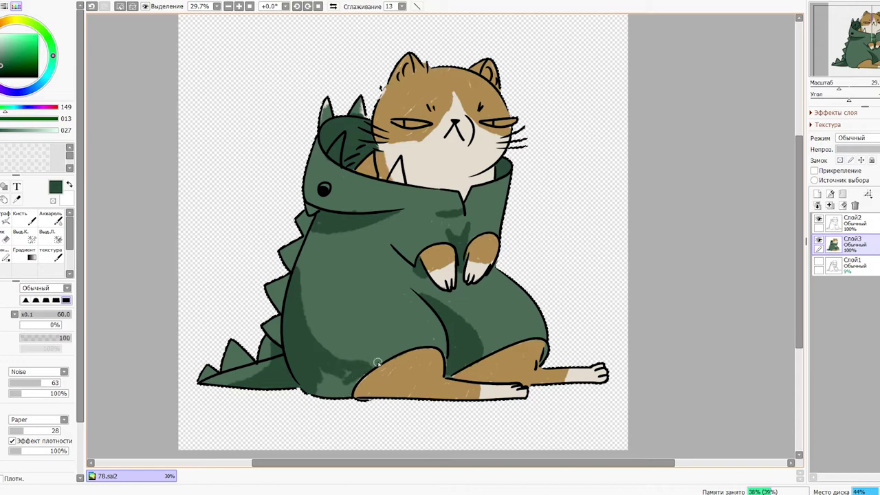
{"action": "left_click_drag", "start_coordinate": [368, 276], "coordinate": [330, 257]}
Step: Reduce the brush size to 35 and add small dark green flecks to the costume's upper back and far thigh
{"action": "left_click_drag", "start_coordinate": [282, 275], "coordinate": [283, 287]}
{"action": "key", "text": "["}
{"action": "key", "text": "["}
{"action": "key", "text": "["}
{"action": "key", "text": "ctrl+z"}
{"action": "left_click_drag", "start_coordinate": [274, 234], "coordinate": [277, 240]}
{"action": "left_click_drag", "start_coordinate": [494, 299], "coordinate": [502, 308]}
{"action": "left_click_drag", "start_coordinate": [452, 302], "coordinate": [457, 323]}
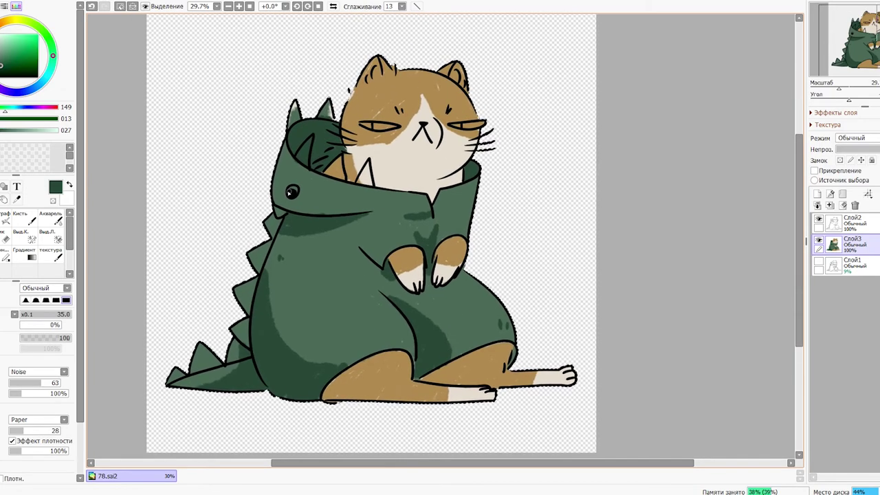
Step: Sample the cream fur colour and fill the hood's horns, teeth and eye highlight with it
{"action": "left_click", "coordinate": [362, 163], "text": "alt"}
{"action": "mouse_move", "coordinate": [289, 187]}
{"action": "left_mouse_down"}
{"action": "mouse_move", "coordinate": [298, 192]}
{"action": "mouse_move", "coordinate": [293, 217]}
{"action": "left_mouse_up"}
{"action": "key", "text": "ctrl+z"}
{"action": "left_click_drag", "start_coordinate": [282, 152], "coordinate": [297, 140]}
{"action": "left_click_drag", "start_coordinate": [333, 137], "coordinate": [318, 138]}
{"action": "mouse_move", "coordinate": [299, 180]}
{"action": "left_mouse_down"}
{"action": "mouse_move", "coordinate": [309, 161]}
{"action": "mouse_move", "coordinate": [340, 198]}
{"action": "left_mouse_up"}
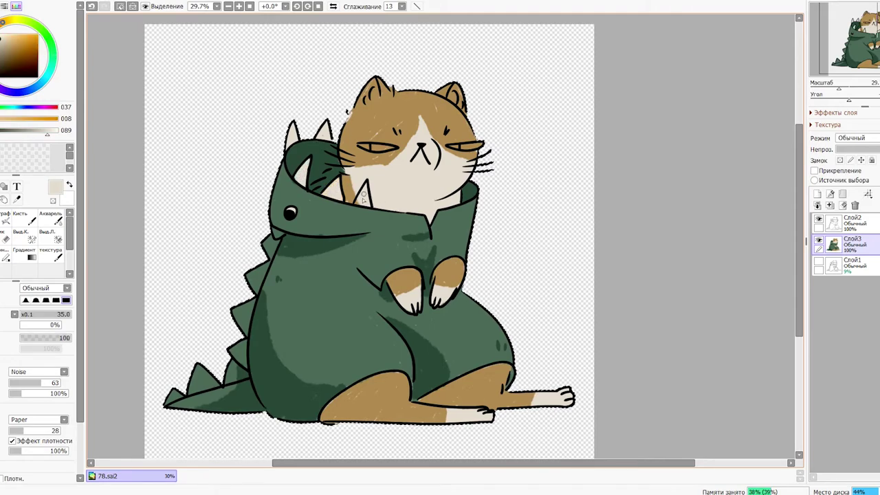
Step: Choose a lighter green at saturation 23 and brightness 60 and paint the spikes along the back and tail
{"action": "left_click_drag", "start_coordinate": [406, 260], "coordinate": [390, 237]}
{"action": "right_click", "coordinate": [275, 296]}
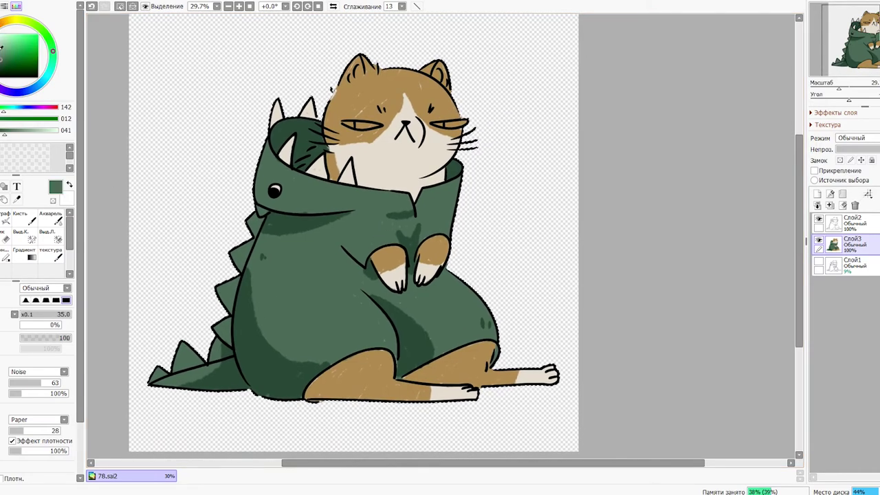
{"action": "left_click", "coordinate": [18, 132]}
{"action": "left_click_drag", "start_coordinate": [251, 214], "coordinate": [254, 221]}
{"action": "left_click", "coordinate": [22, 130]}
{"action": "left_click", "coordinate": [0, 119]}
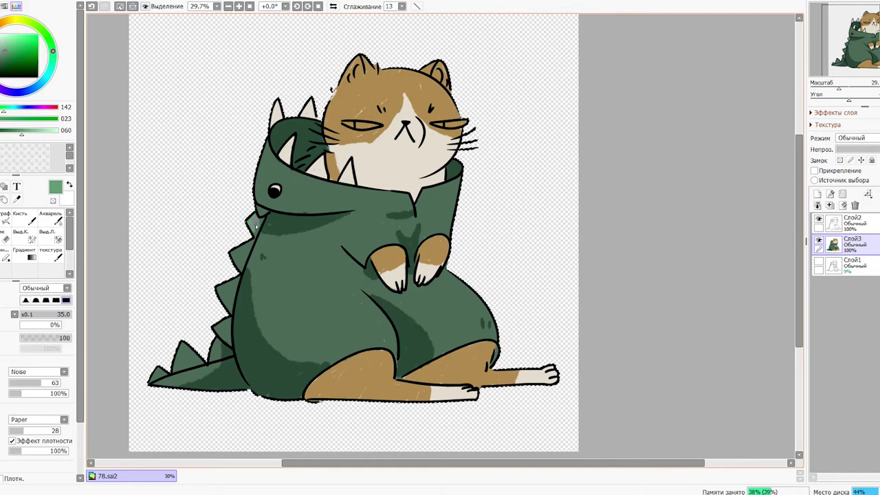
{"action": "left_click_drag", "start_coordinate": [231, 280], "coordinate": [225, 291]}
{"action": "left_click_drag", "start_coordinate": [256, 211], "coordinate": [263, 212]}
{"action": "left_click_drag", "start_coordinate": [229, 292], "coordinate": [234, 303]}
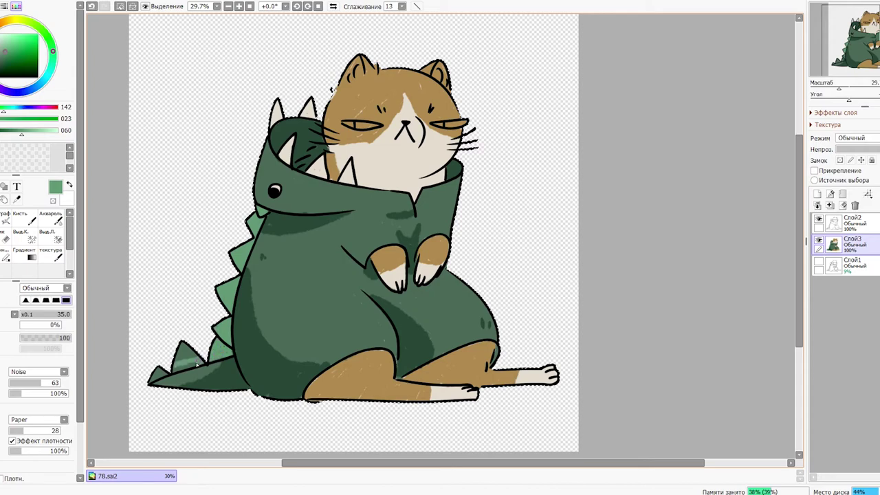
{"action": "left_click_drag", "start_coordinate": [181, 242], "coordinate": [229, 263]}
{"action": "left_click_drag", "start_coordinate": [454, 224], "coordinate": [422, 227]}
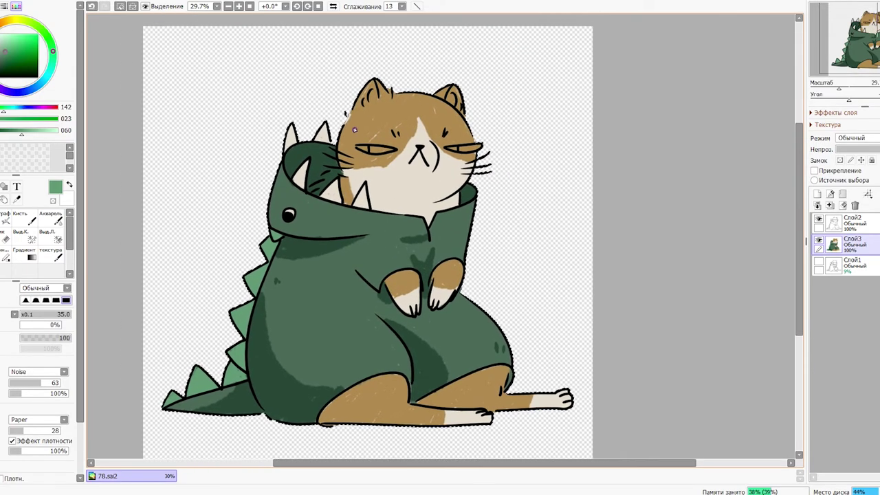
Step: Choose a beige at saturation 20 and brightness 82 and shade the cream fur under the chin and cheek
{"action": "right_click", "coordinate": [403, 191]}
{"action": "left_click", "coordinate": [3, 47]}
{"action": "left_click", "coordinate": [2, 41]}
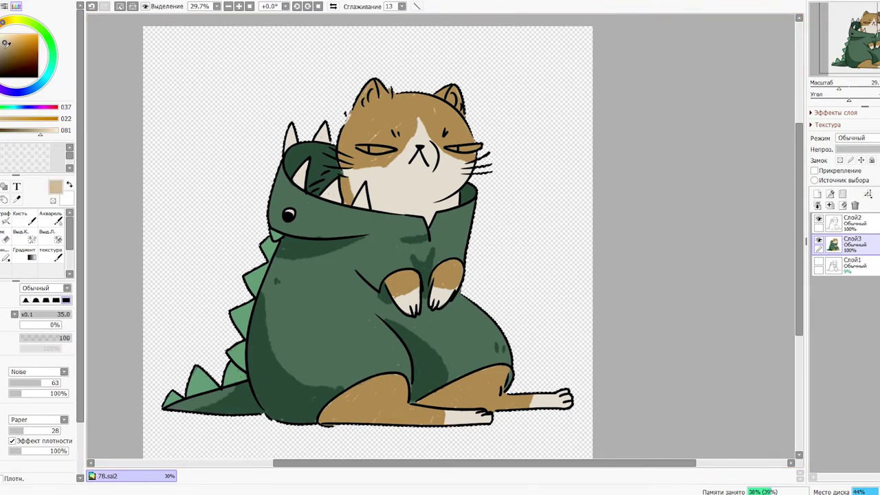
{"action": "left_click_drag", "start_coordinate": [416, 208], "coordinate": [391, 201]}
{"action": "key", "text": "ctrl+z"}
{"action": "left_click", "coordinate": [2, 119]}
{"action": "left_click_drag", "start_coordinate": [44, 132], "coordinate": [41, 133]}
{"action": "left_click_drag", "start_coordinate": [429, 216], "coordinate": [426, 205]}
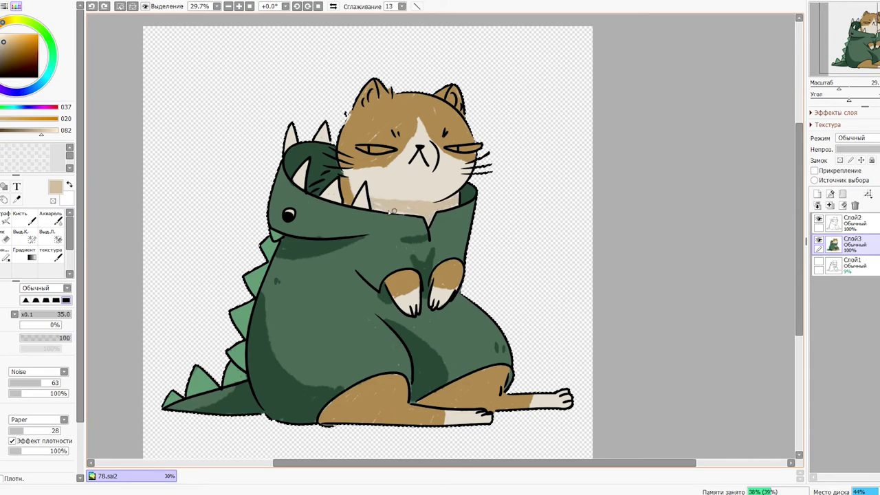
{"action": "left_click_drag", "start_coordinate": [415, 211], "coordinate": [369, 187]}
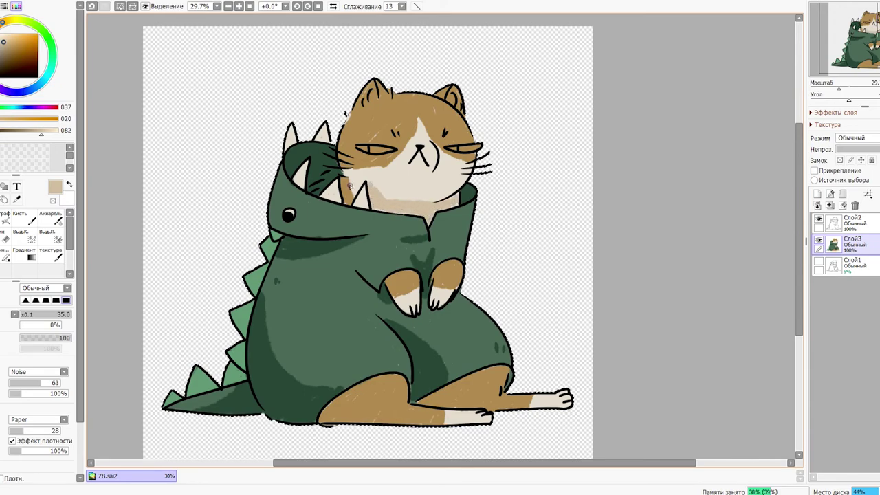
{"action": "key", "text": "ctrl+z"}
{"action": "left_click_drag", "start_coordinate": [417, 187], "coordinate": [435, 173]}
{"action": "key", "text": "ctrl+z"}
Step: Paint the insides of both ears beige and sample the brown fur colour
{"action": "left_click_drag", "start_coordinate": [452, 88], "coordinate": [451, 99]}
{"action": "left_click_drag", "start_coordinate": [375, 104], "coordinate": [372, 81]}
{"action": "left_click", "coordinate": [368, 120], "text": "alt"}
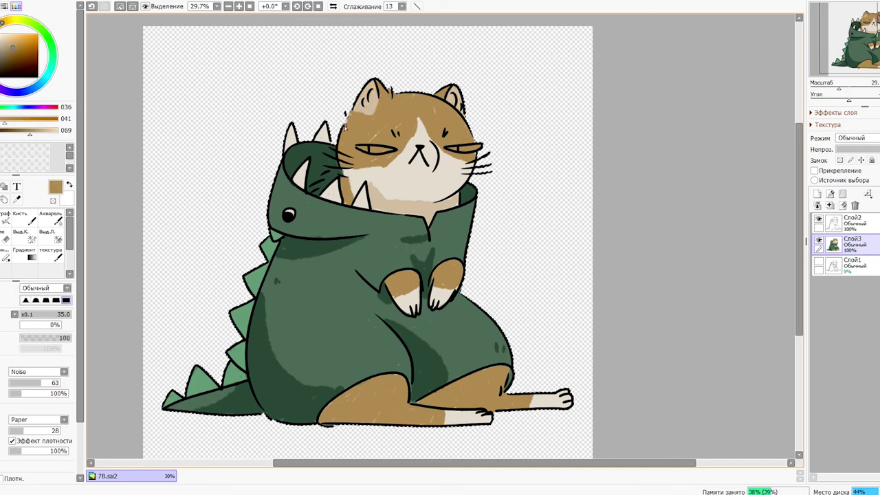
Step: Choose a darker brown at saturation 41 and brightness 57 and shade the neck and legs, adding small flecks to the head and legs
{"action": "left_click_drag", "start_coordinate": [376, 137], "coordinate": [358, 85]}
{"action": "left_click", "coordinate": [349, 53], "text": "alt"}
{"action": "left_click", "coordinate": [354, 67], "text": "alt"}
{"action": "left_click", "coordinate": [12, 53]}
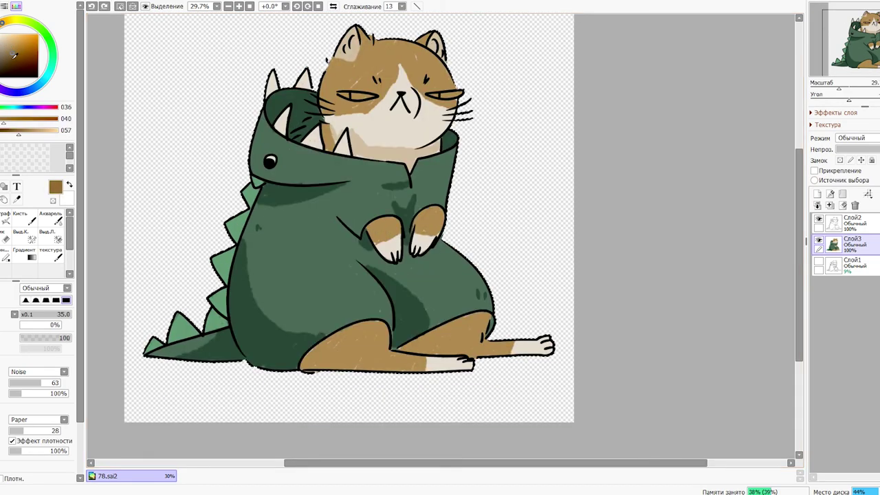
{"action": "left_click_drag", "start_coordinate": [329, 135], "coordinate": [328, 157]}
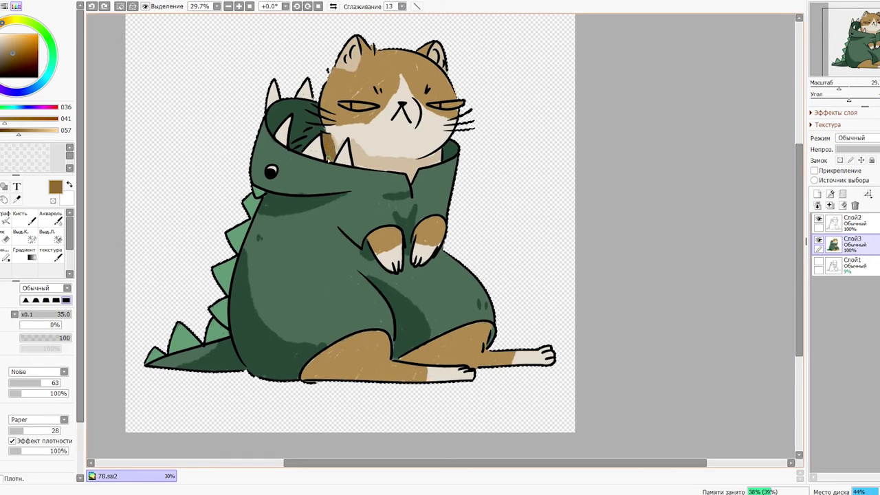
{"action": "left_click_drag", "start_coordinate": [332, 162], "coordinate": [333, 157]}
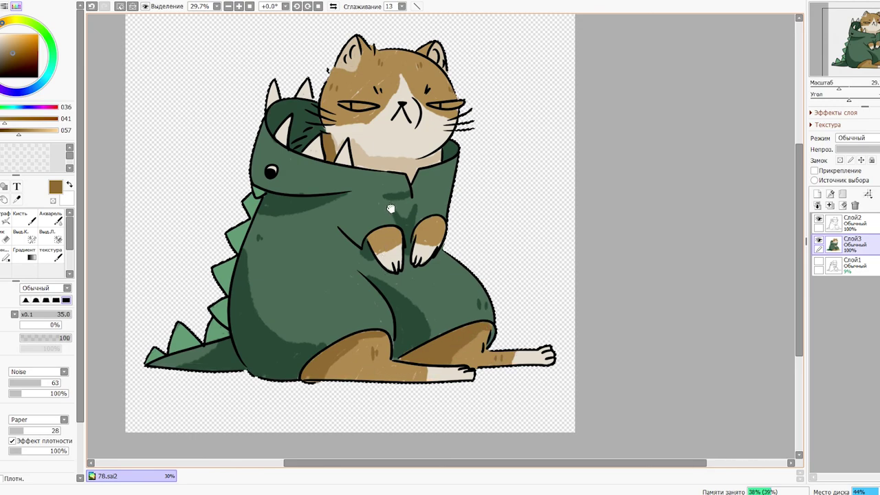
Step: Sample the beige shadow colour and add small flecks to the cream fur below the face
{"action": "scroll", "coordinate": [392, 206], "scroll_direction": "up", "scroll_amount": 2}
{"action": "left_click", "coordinate": [377, 177], "text": "alt"}
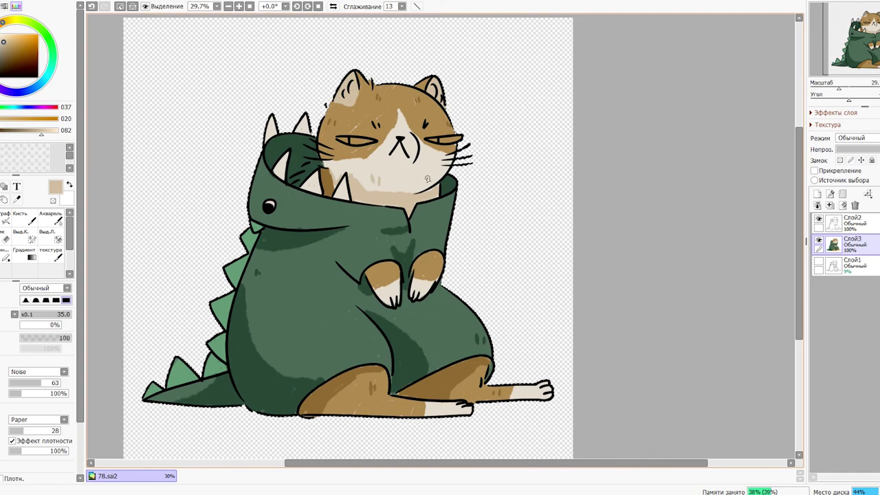
{"action": "key", "text": "ctrl+z"}
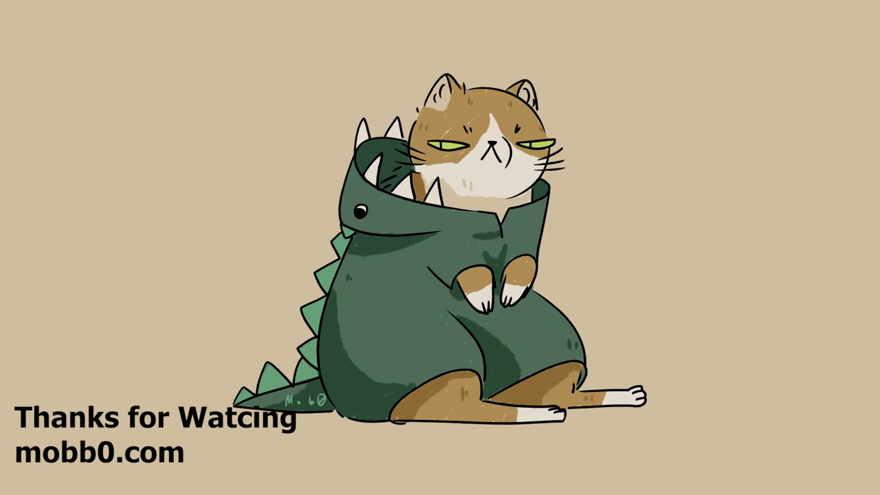